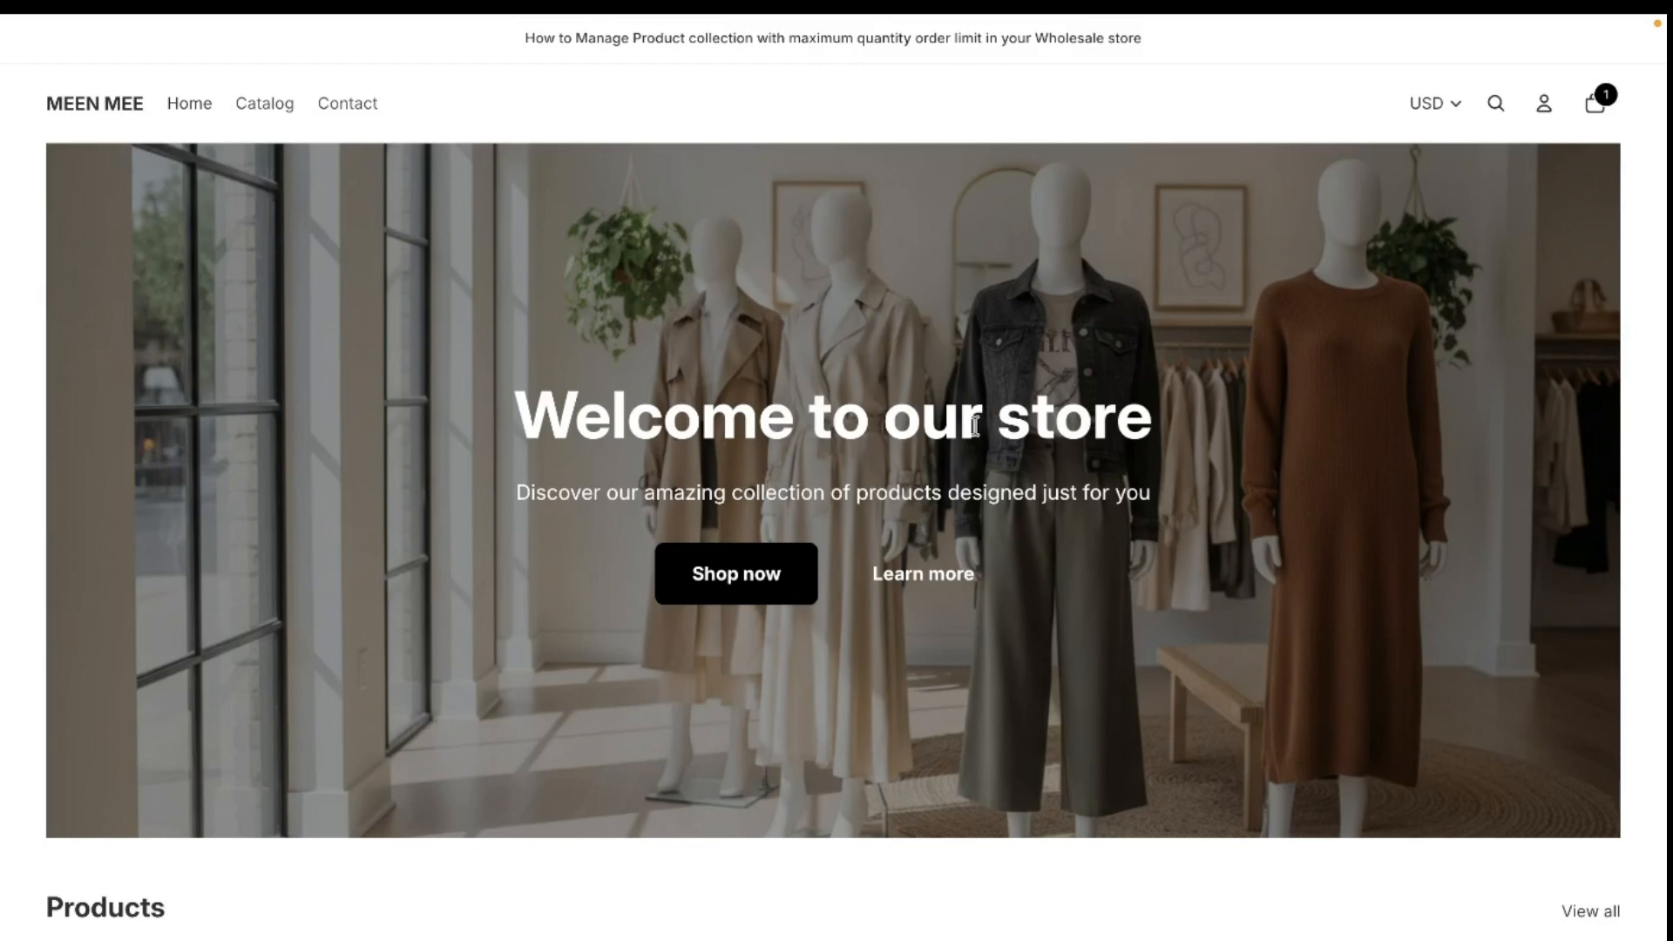
# - View the BTB Wholesale Order Limit listing in the Shopify App Store
pyautogui.scroll(-1, 960, 442)
pyautogui.scroll(1, 959, 441)
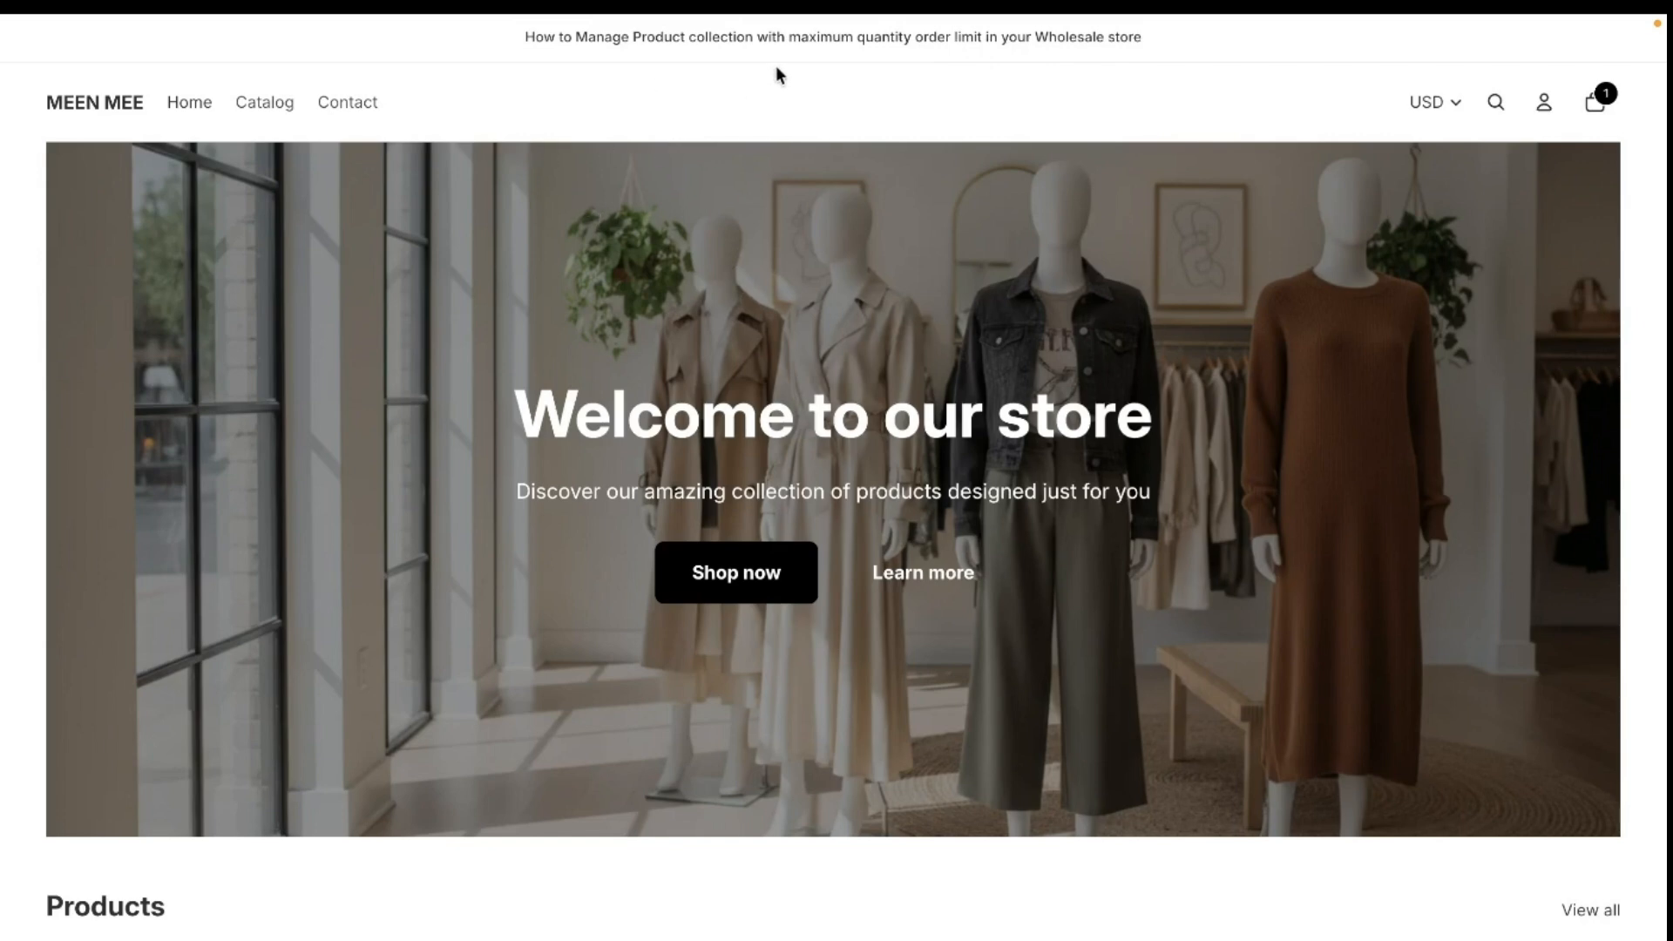
pyautogui.moveTo(1, 318)
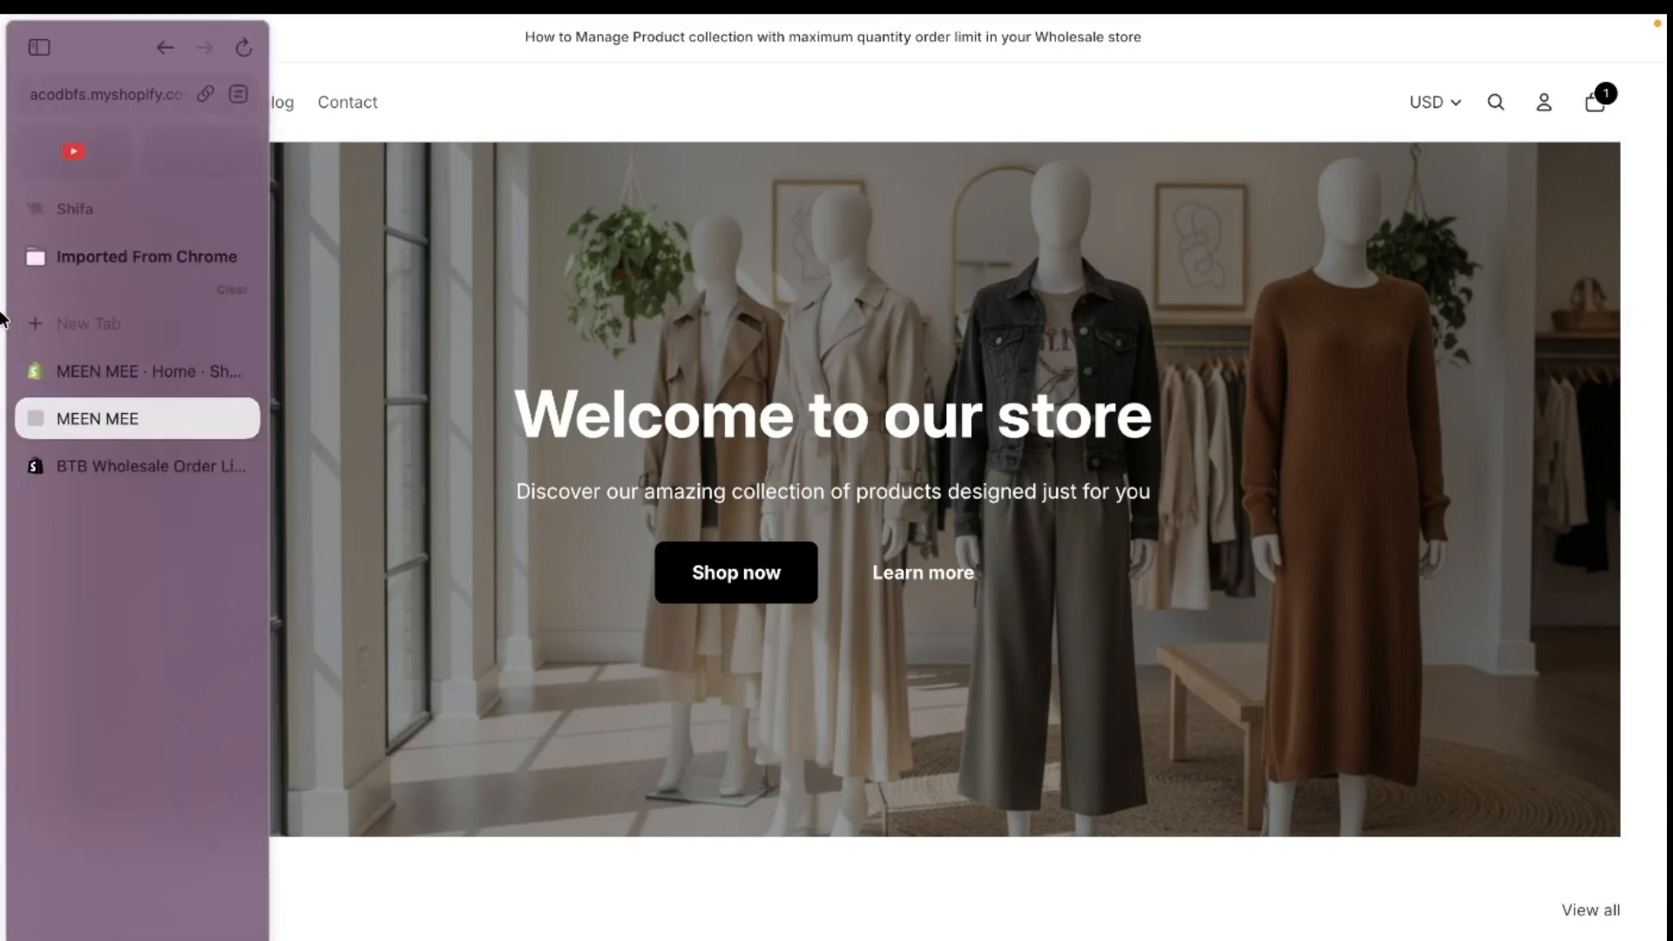
pyautogui.click(101, 465)
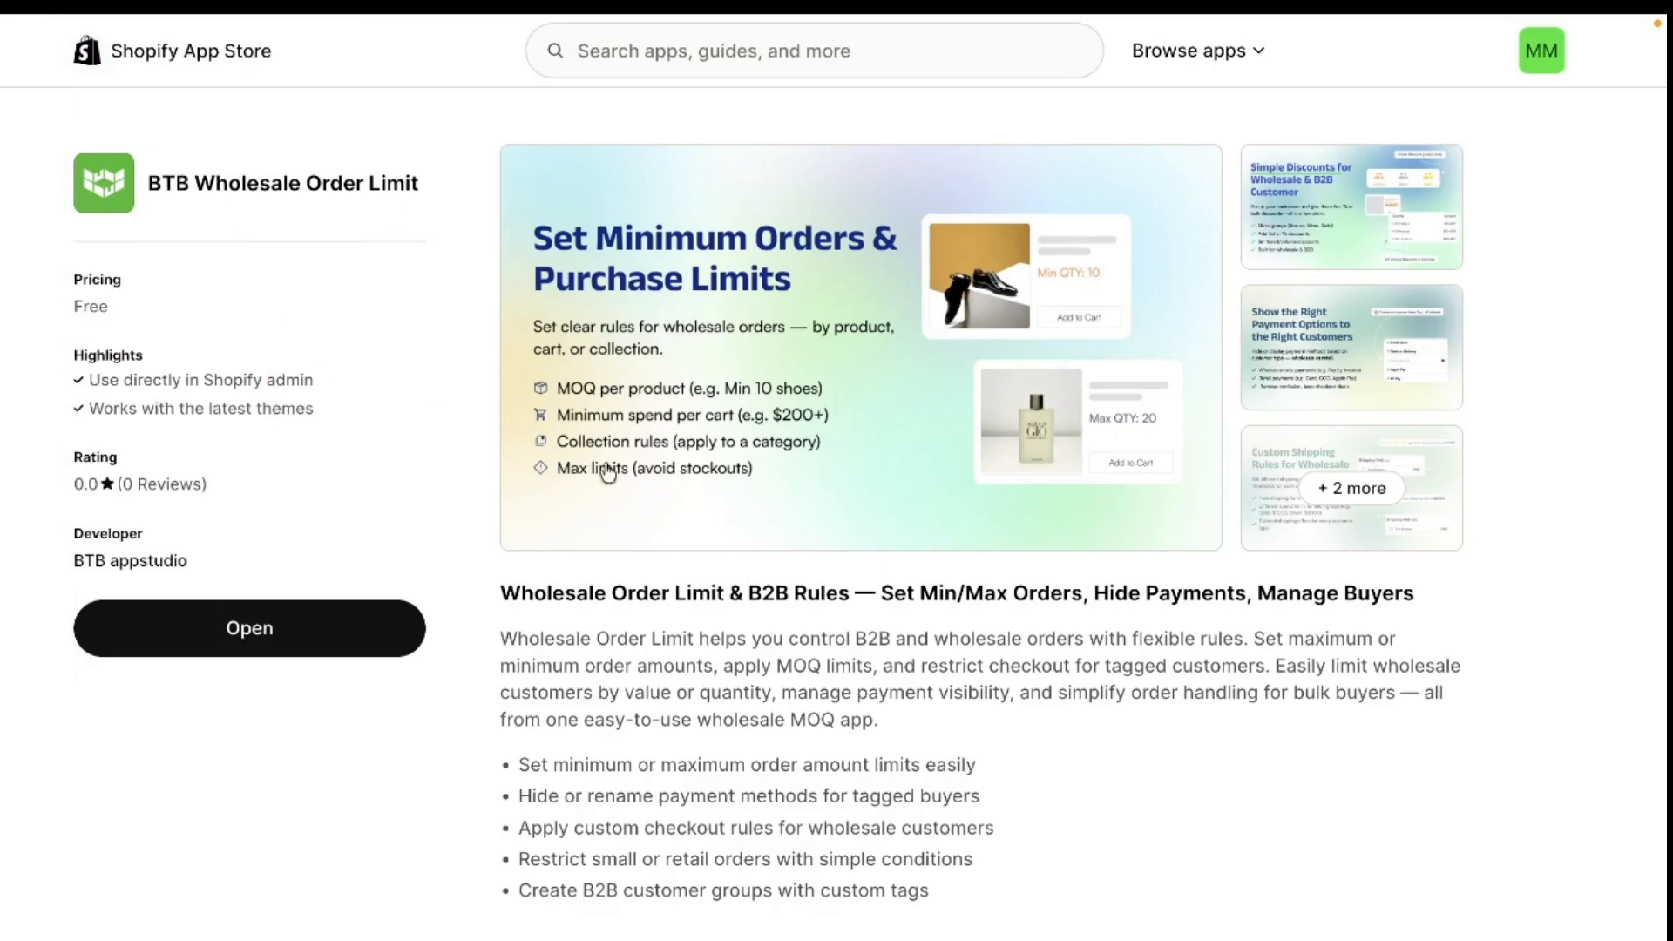
# - Switch to the Shopify admin and start a new collection limit rule in the wholesale app's order limits
pyautogui.moveTo(2, 273)
pyautogui.click(102, 369)
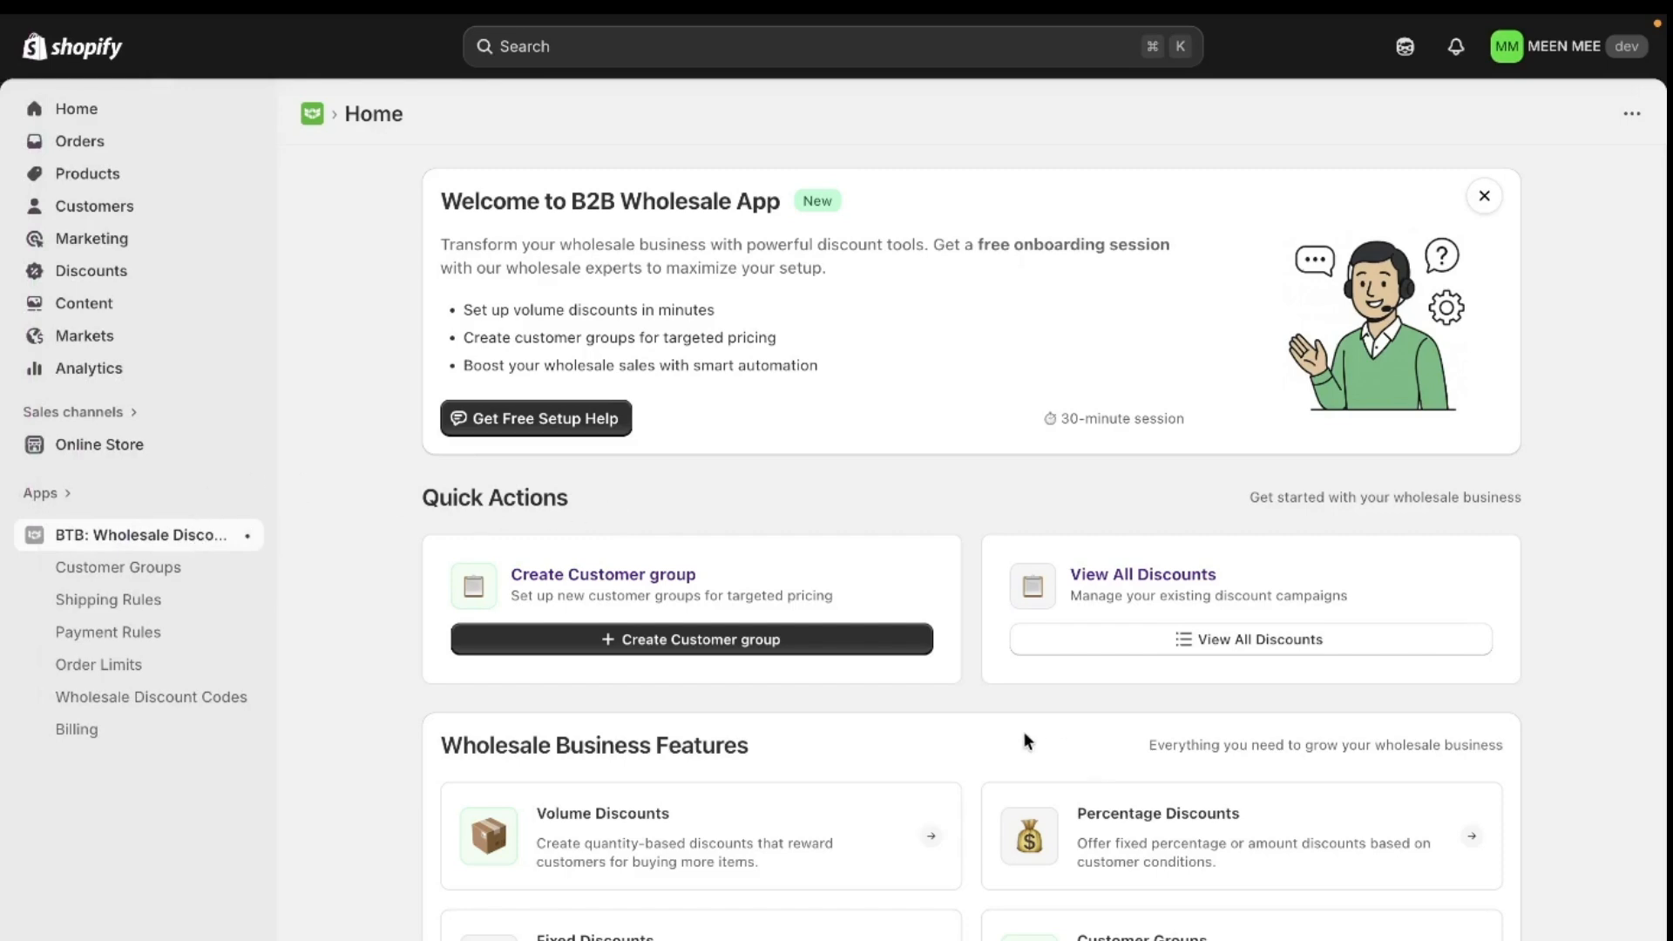
pyautogui.scroll(-8, 1023, 732)
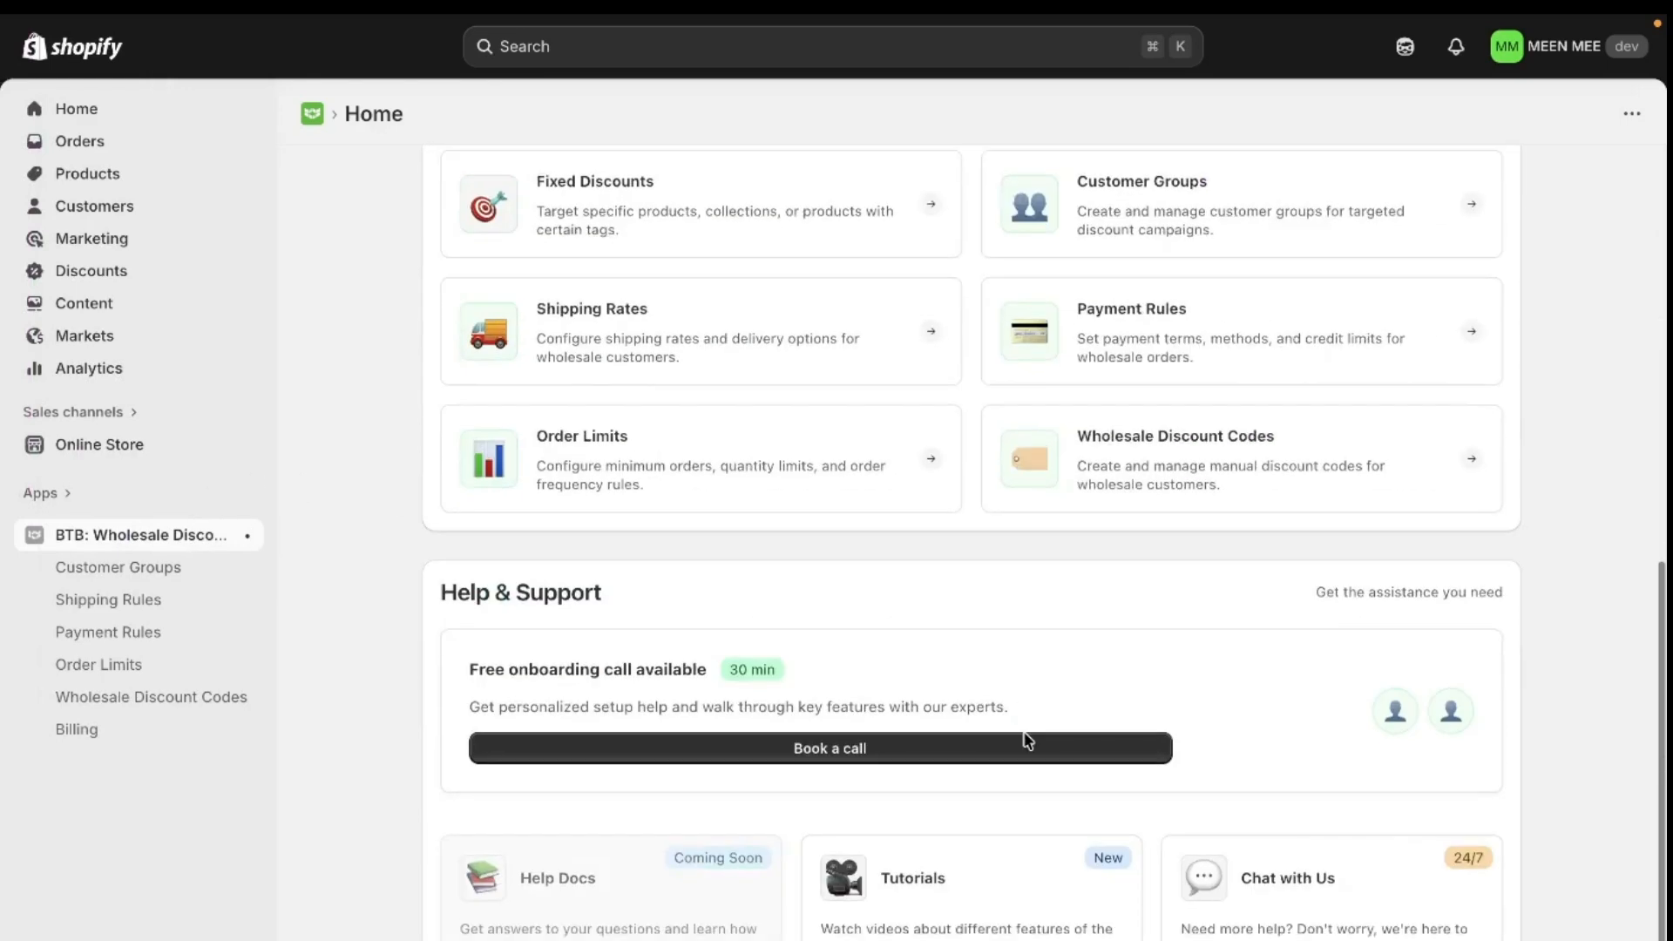
pyautogui.click(659, 479)
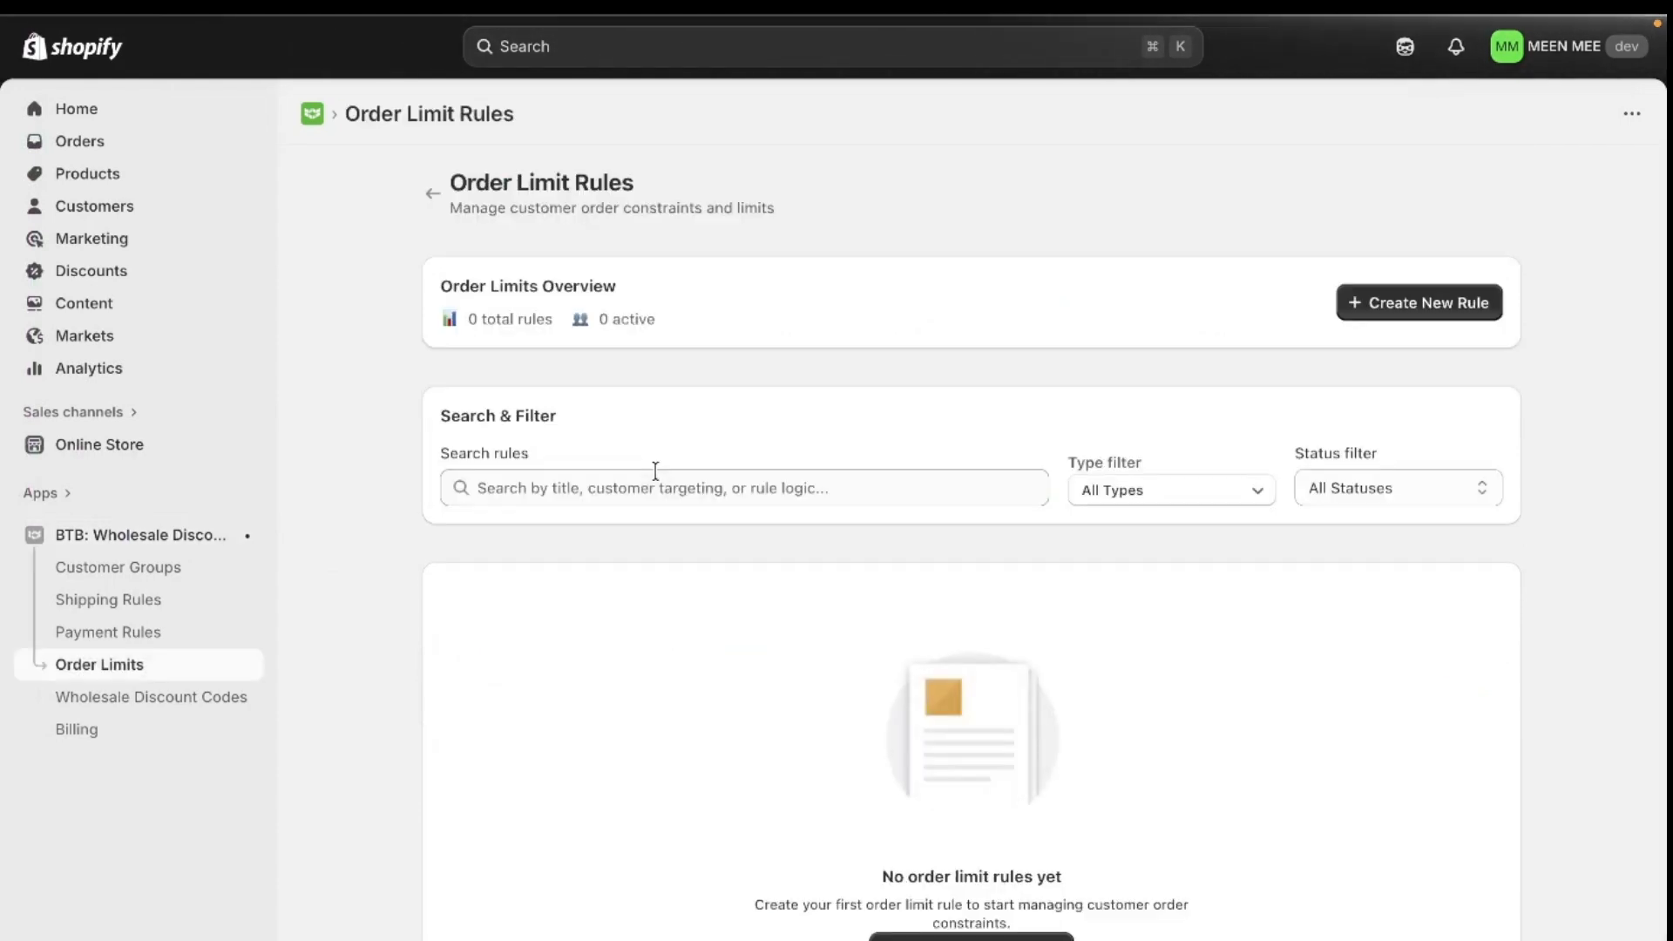
pyautogui.click(1422, 305)
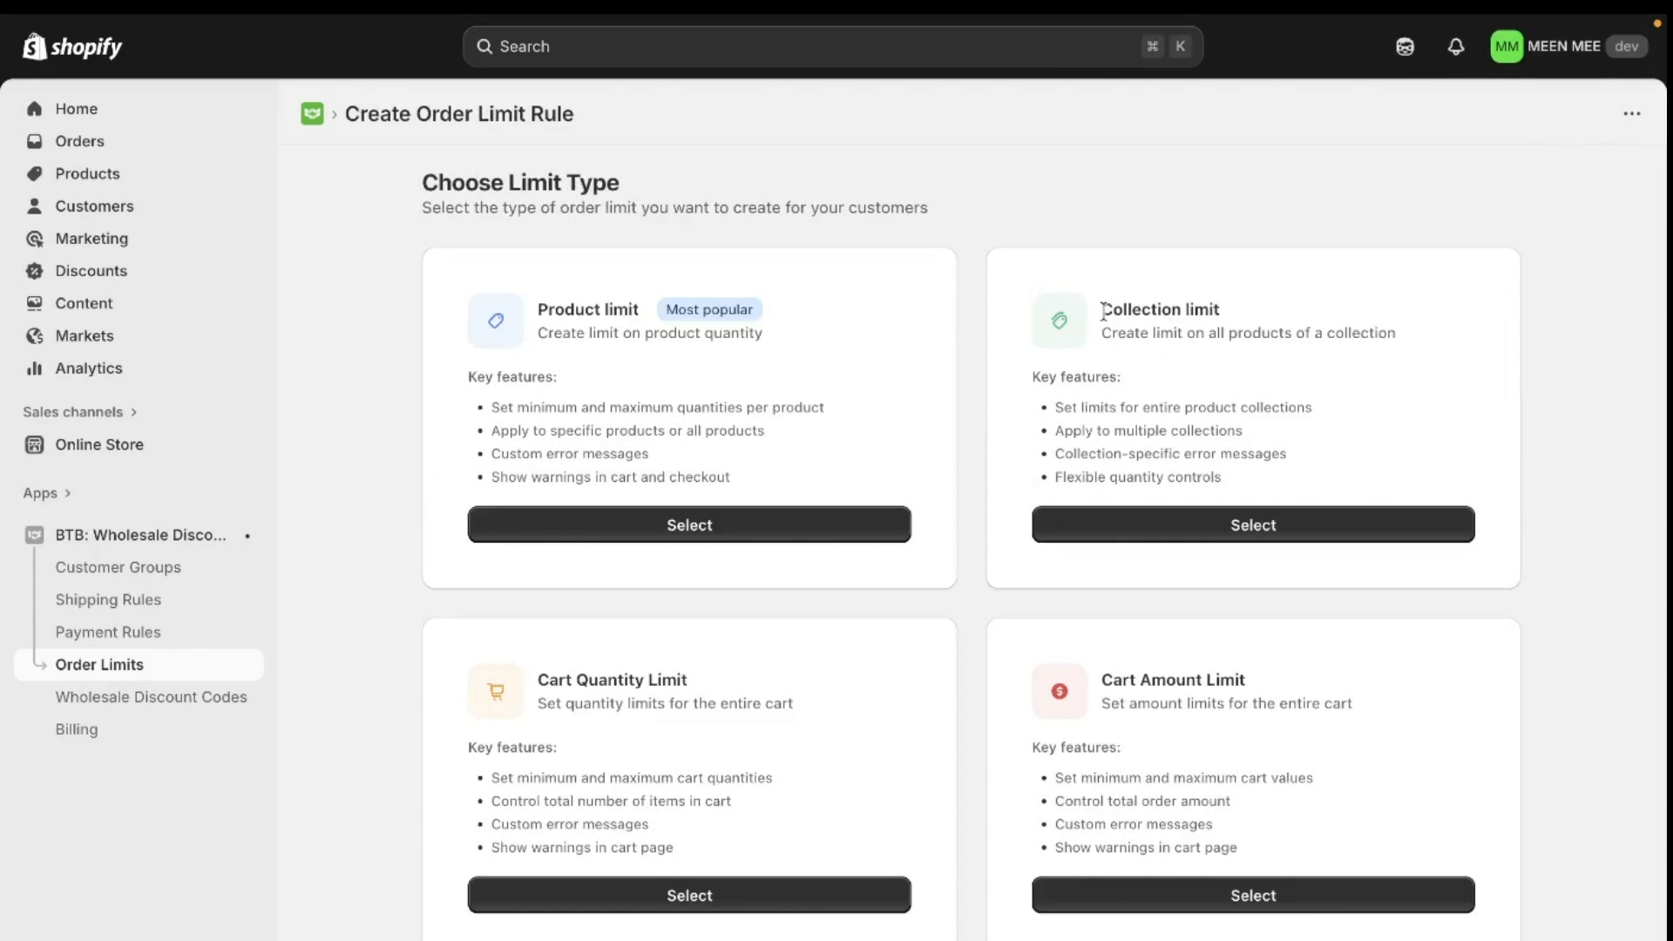
pyautogui.click(1185, 527)
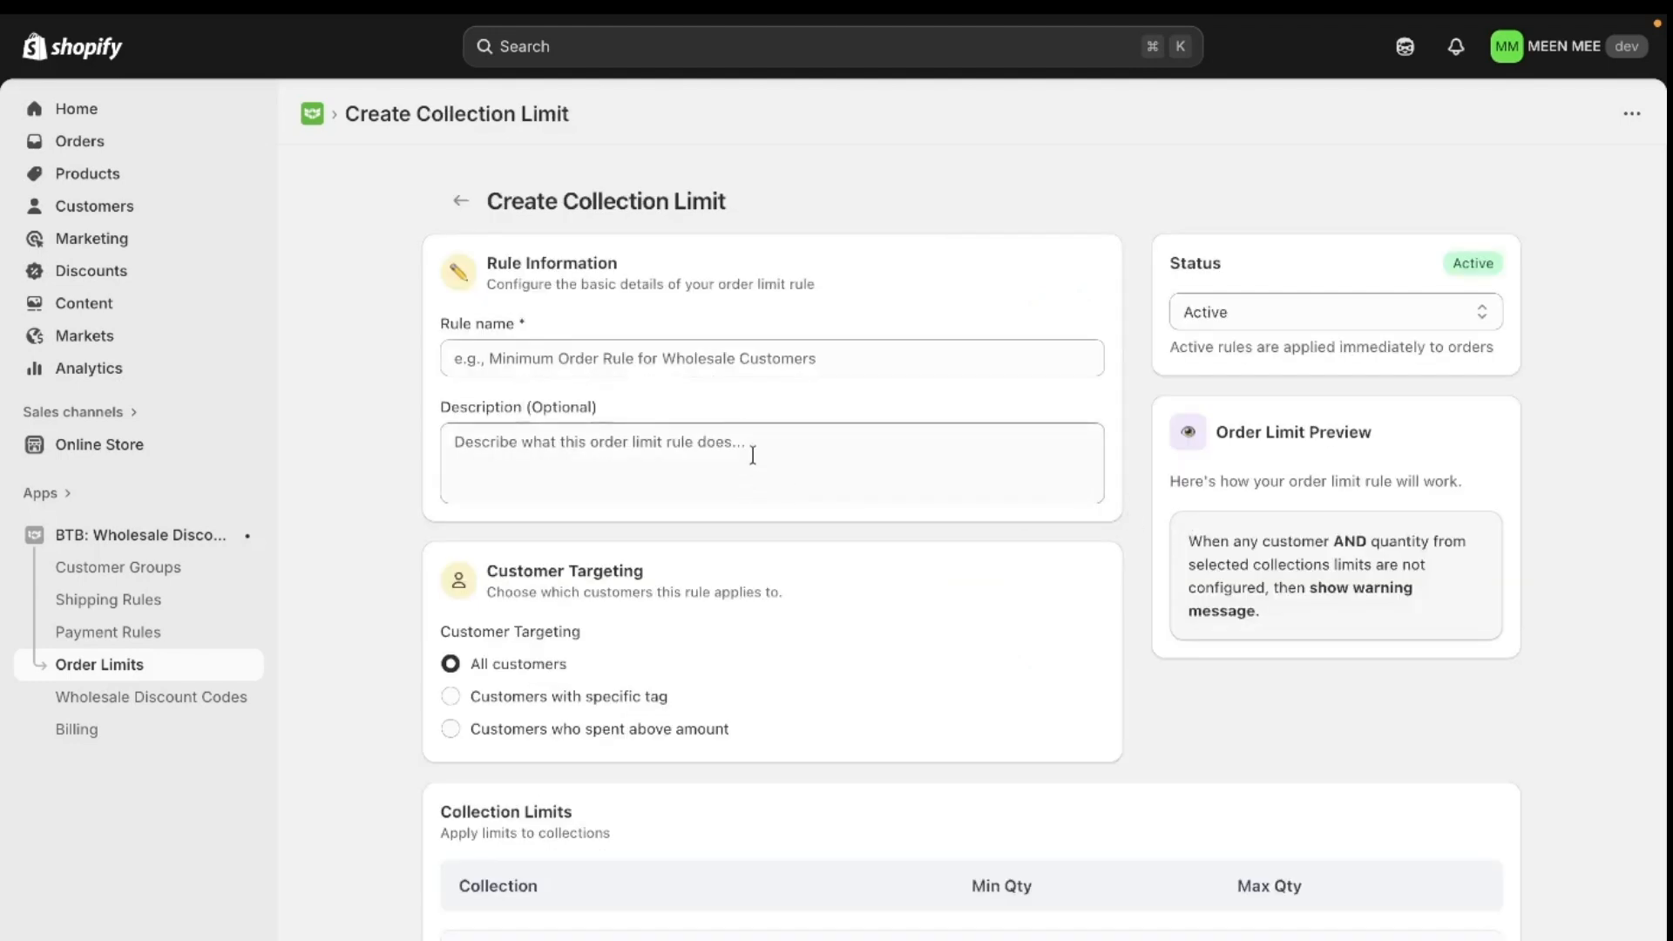
# - Name the rule "Maximum Quantity for For Winter Collection"
pyautogui.click(744, 366)
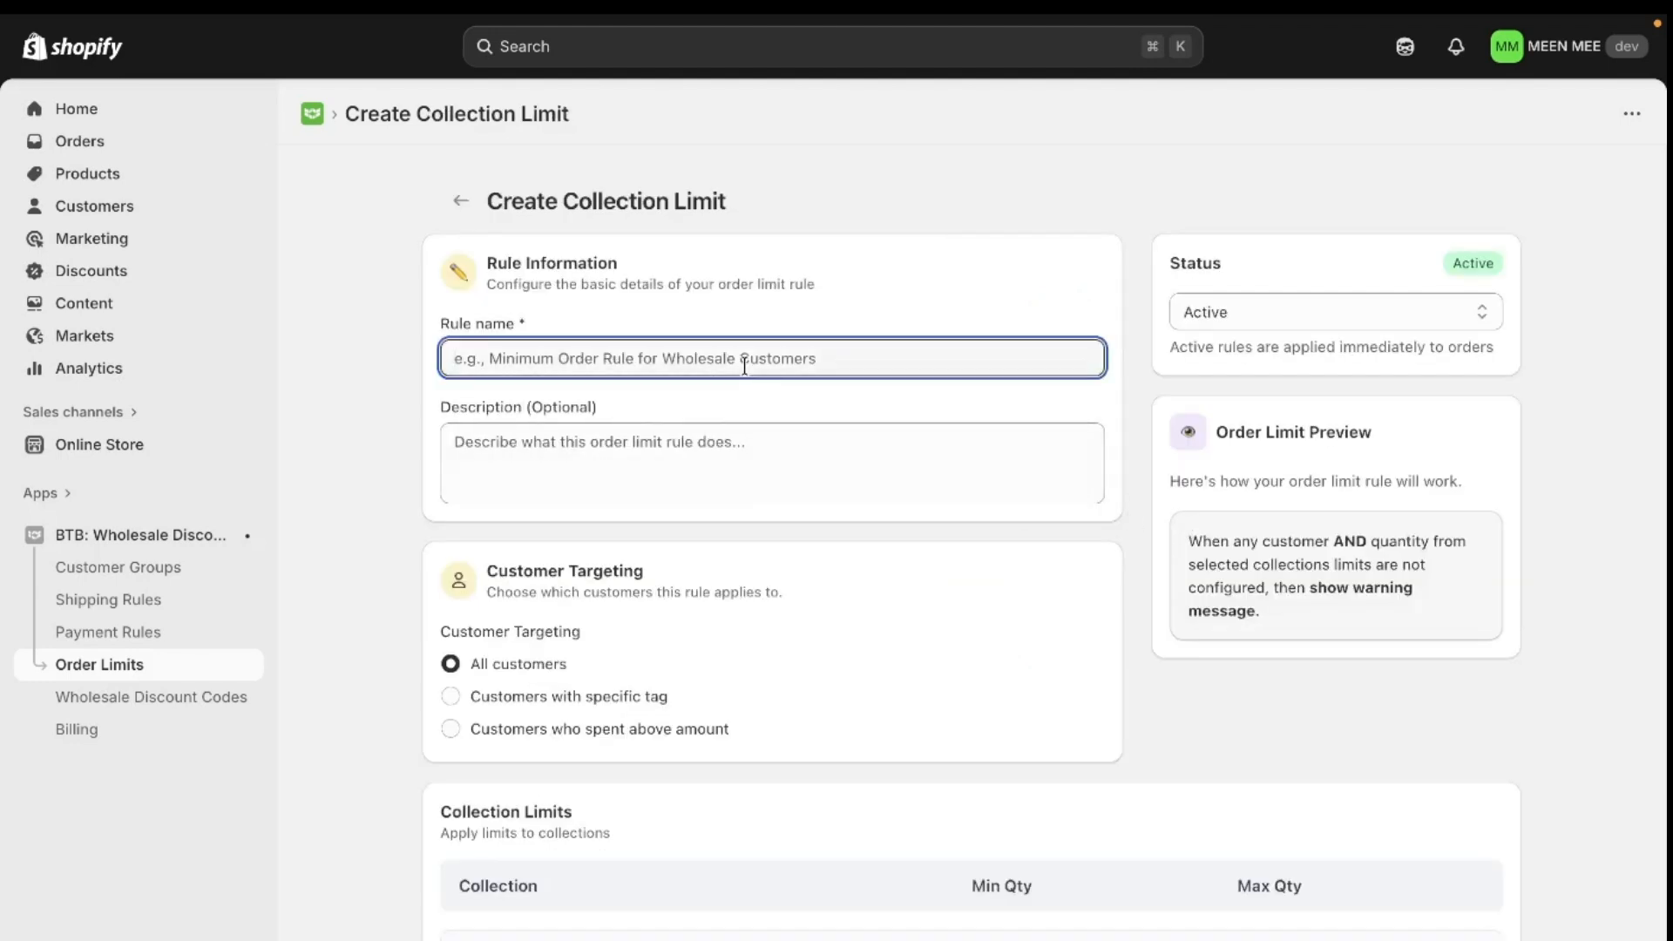
pyautogui.write('Ma')
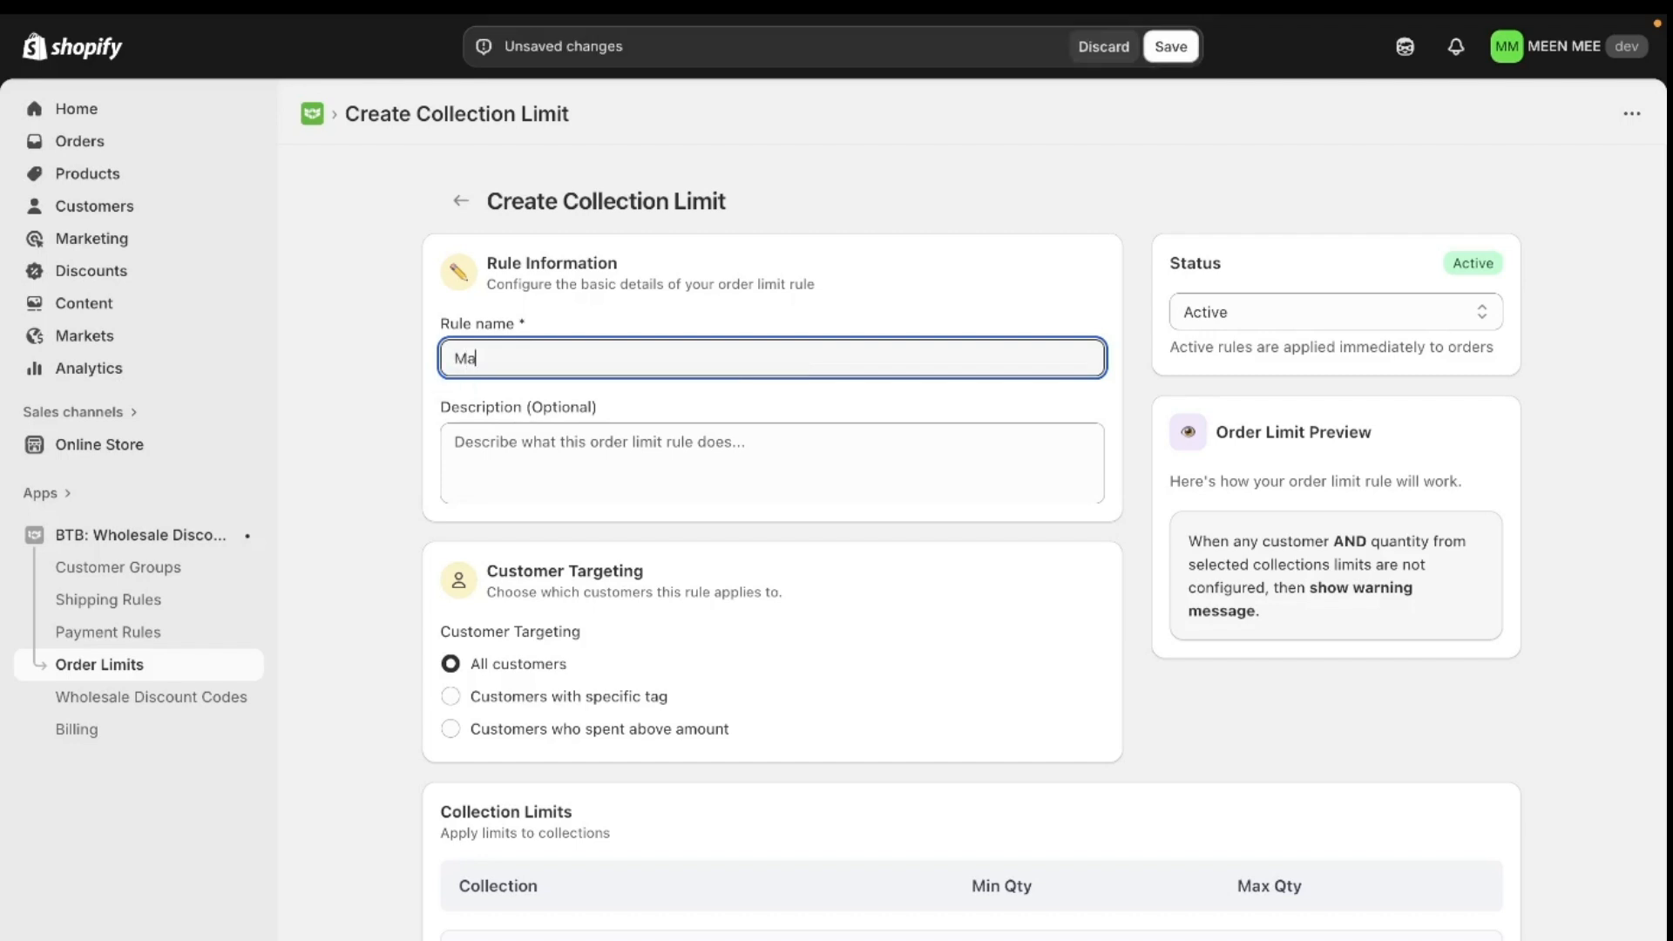
pyautogui.write('ximum Quantity for For')
pyautogui.press('capslock')
pyautogui.write('Winter')
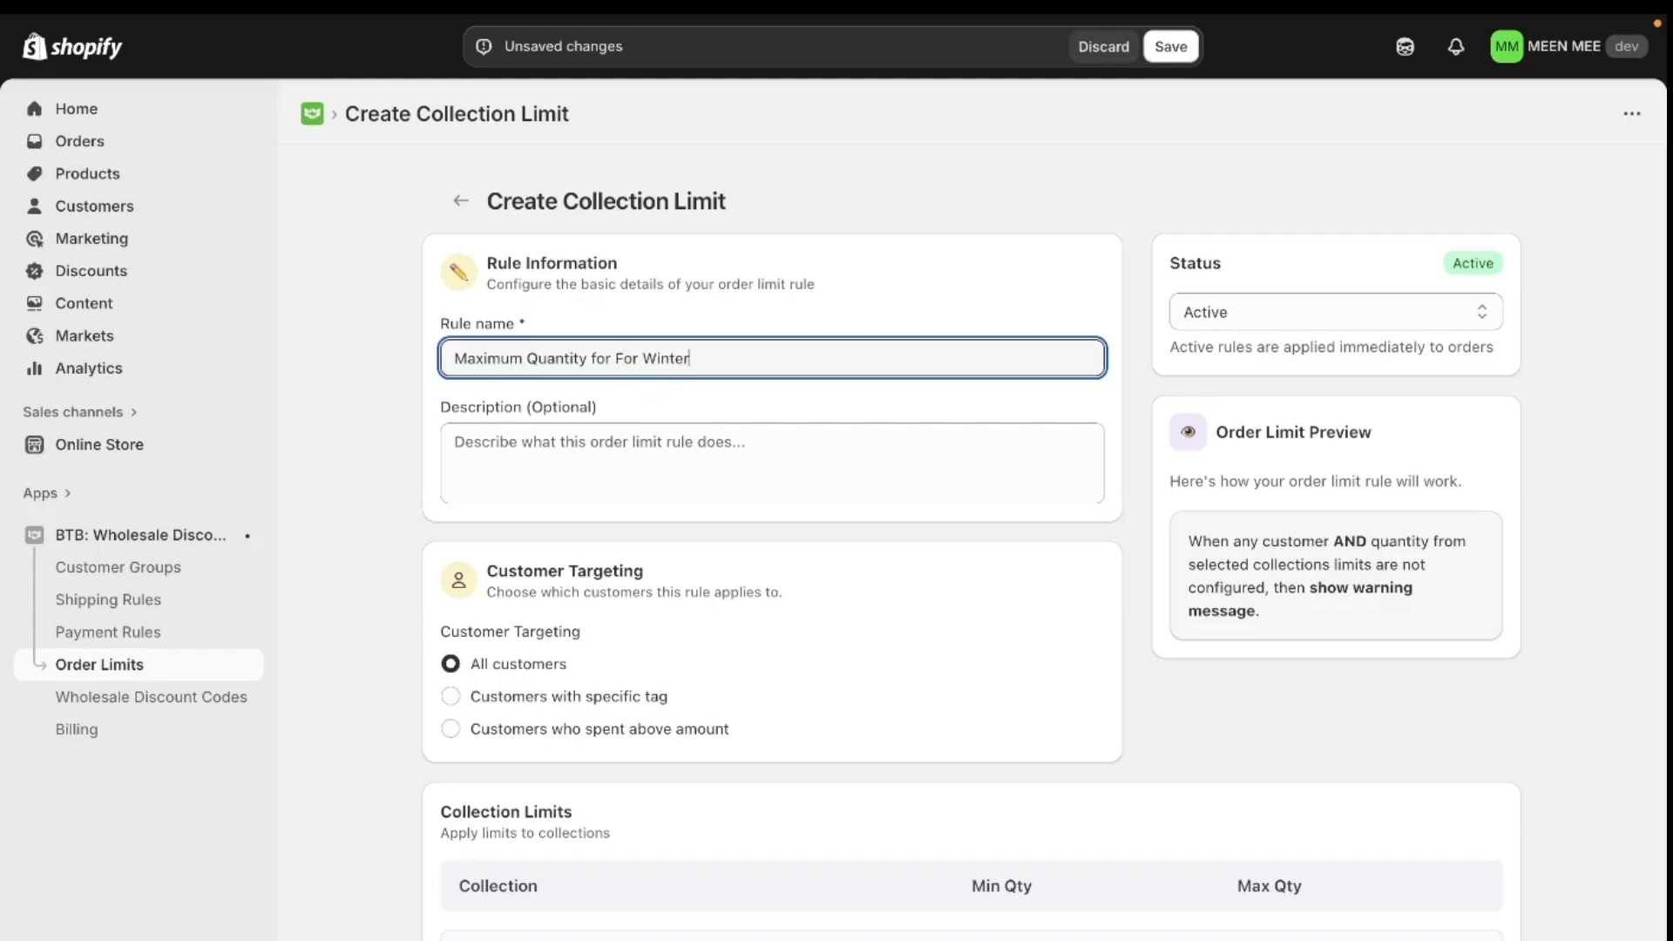
pyautogui.write(' Collection')
# - Enter the rule description "Rue set for Winter collection with Maximum order limit of 50 For All Wholesale customers"
pyautogui.click(736, 473)
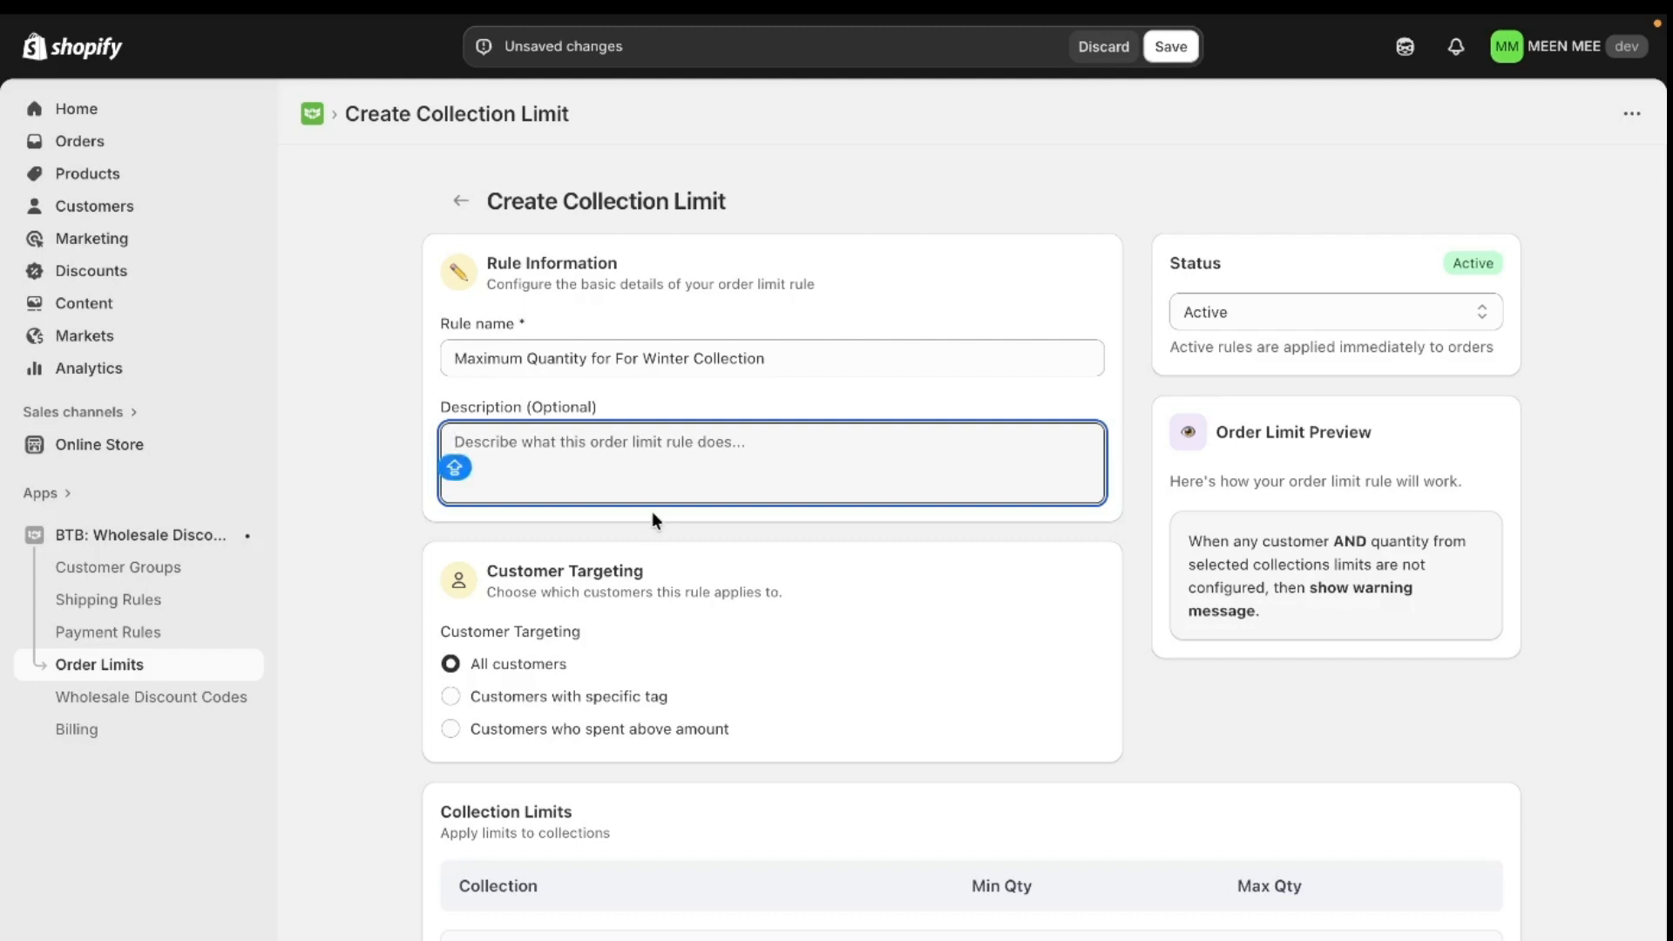
pyautogui.write('Rue ')
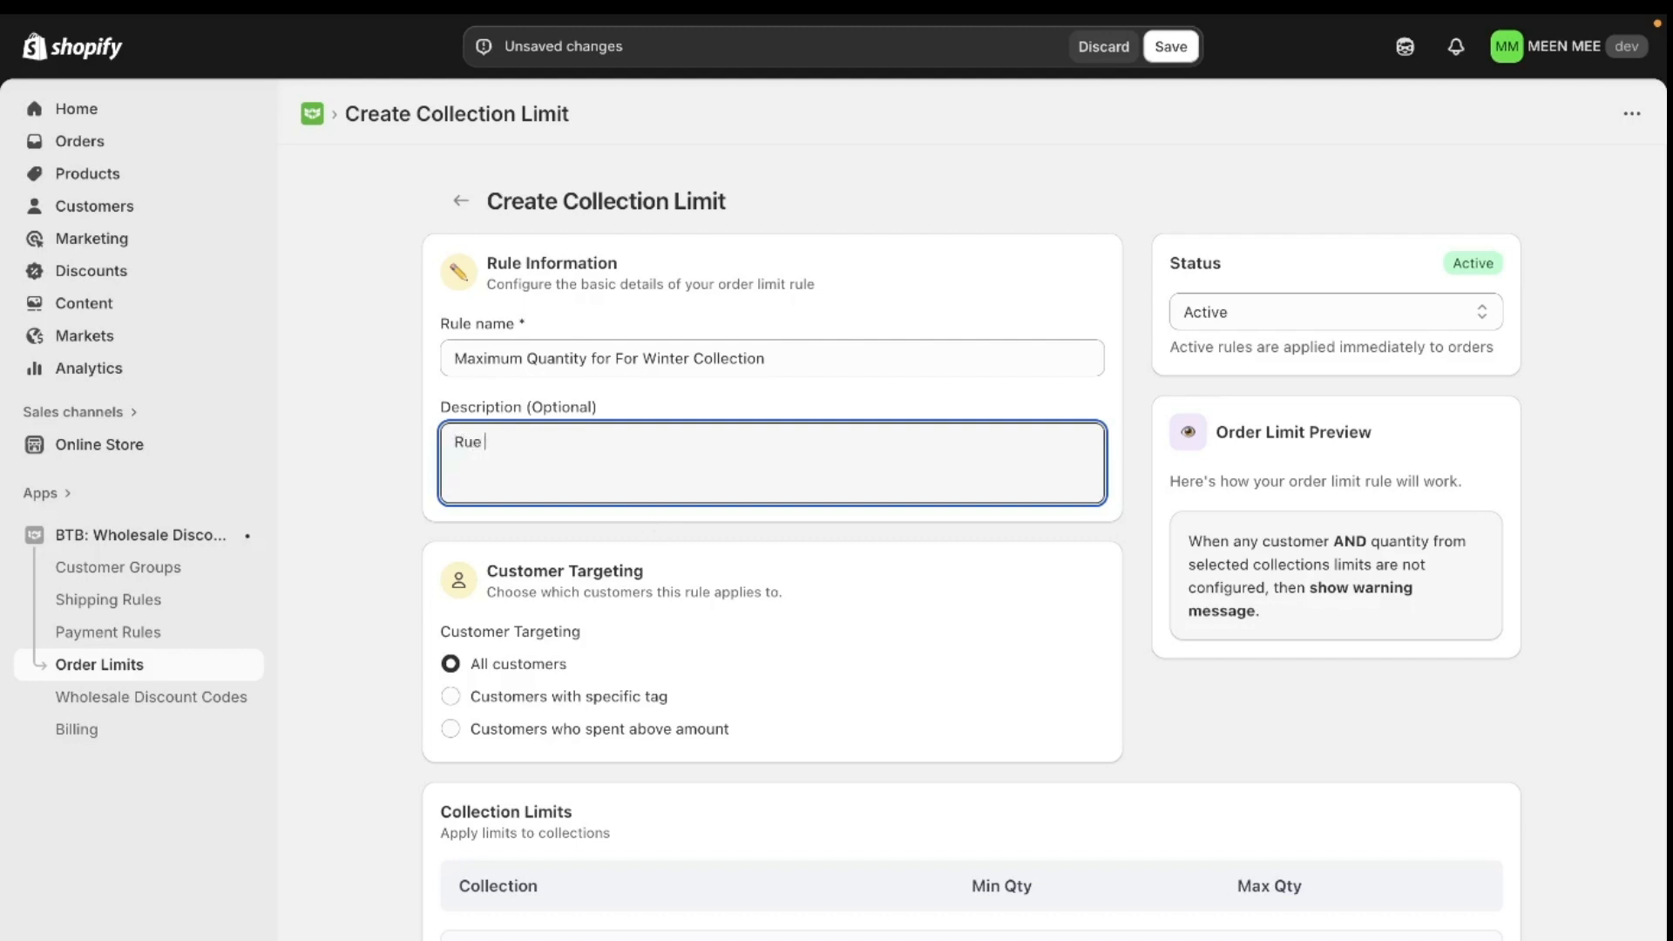
pyautogui.write('set for')
pyautogui.press('capslock')
pyautogui.write('Winter collection with')
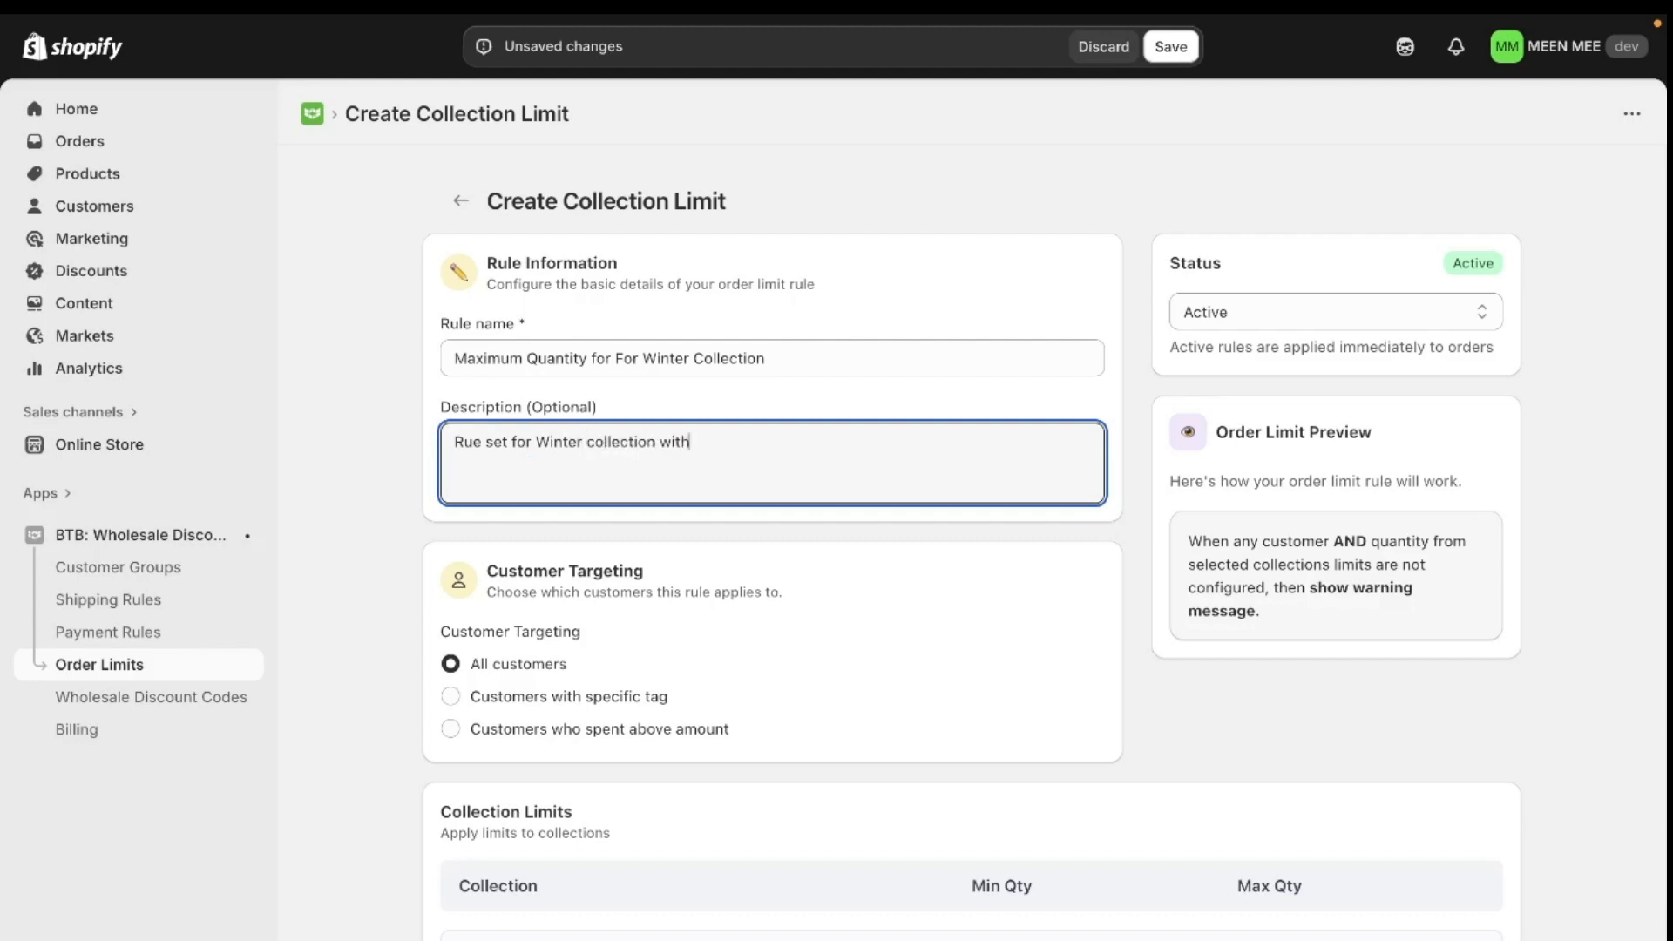
pyautogui.write(' Maximum order limit of 50')
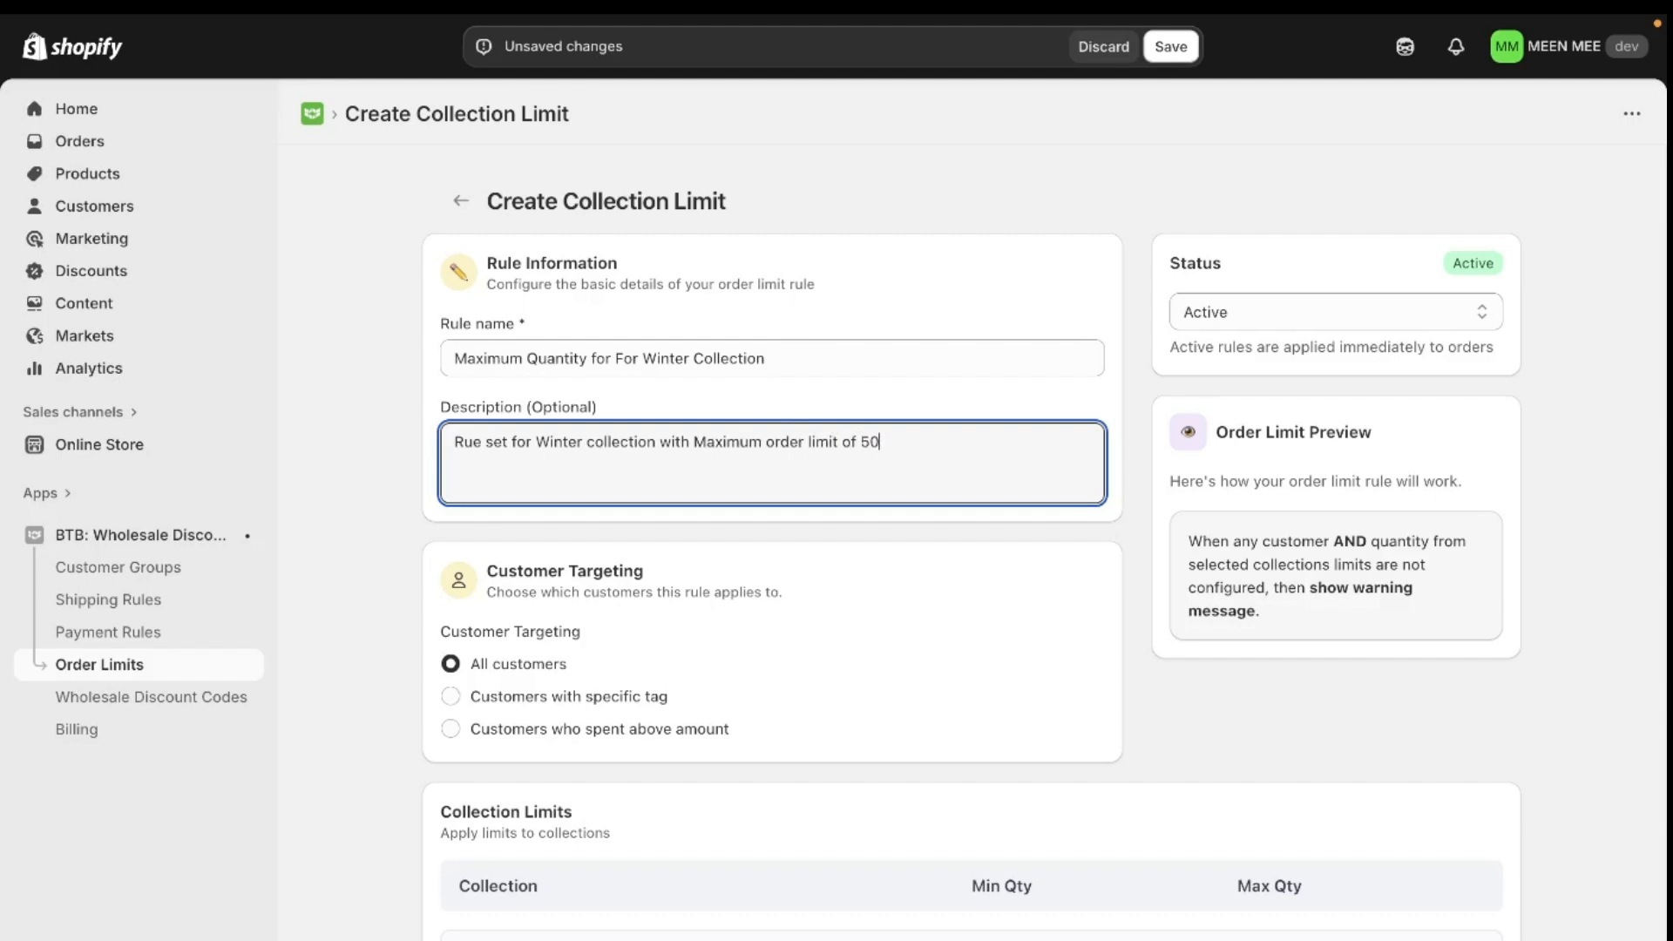
pyautogui.write(' For All Wholesale customers')
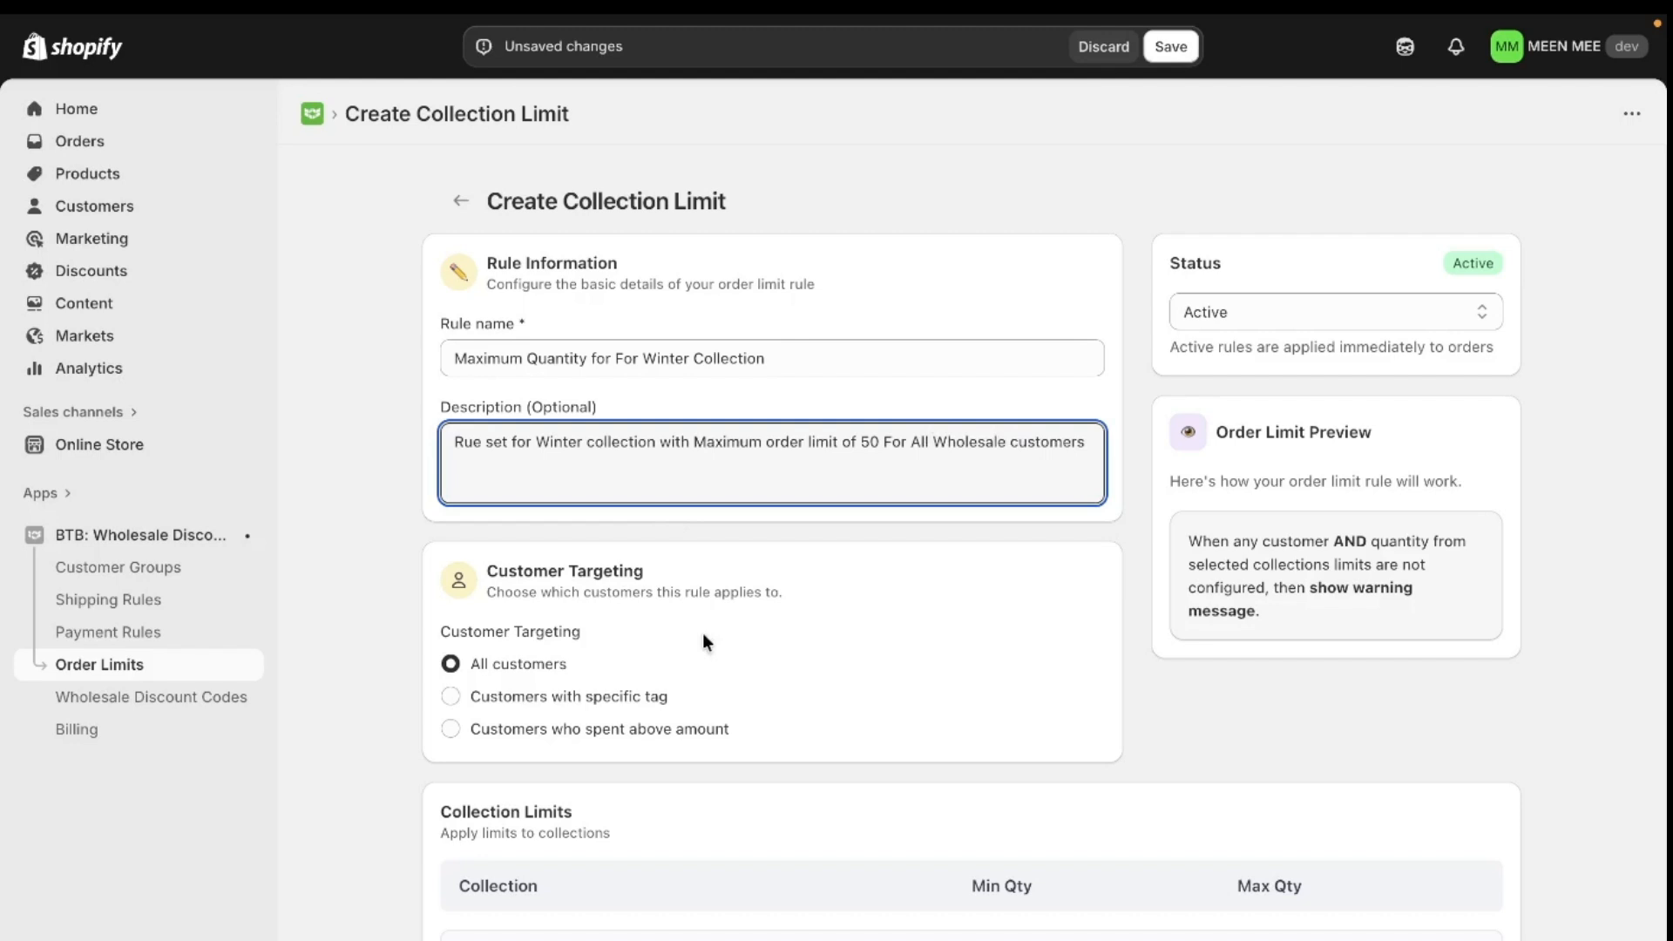
pyautogui.click(852, 529)
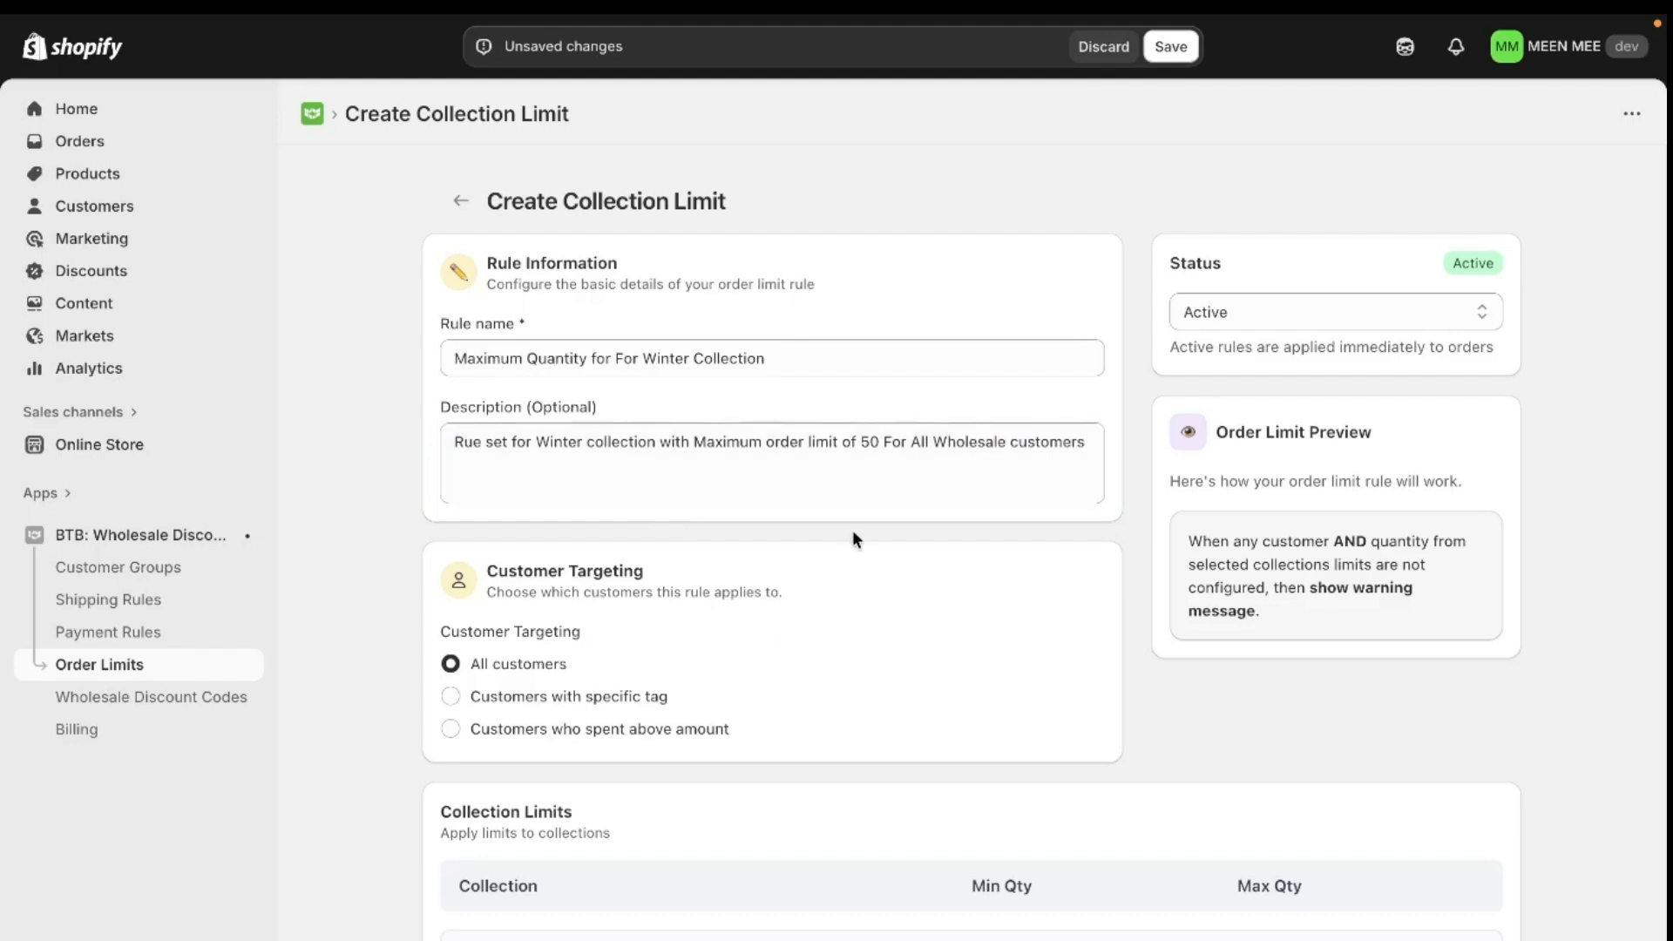
# - Add Winter Collection to the rule's collection limits
pyautogui.scroll(-2, 852, 530)
pyautogui.scroll(-3, 852, 530)
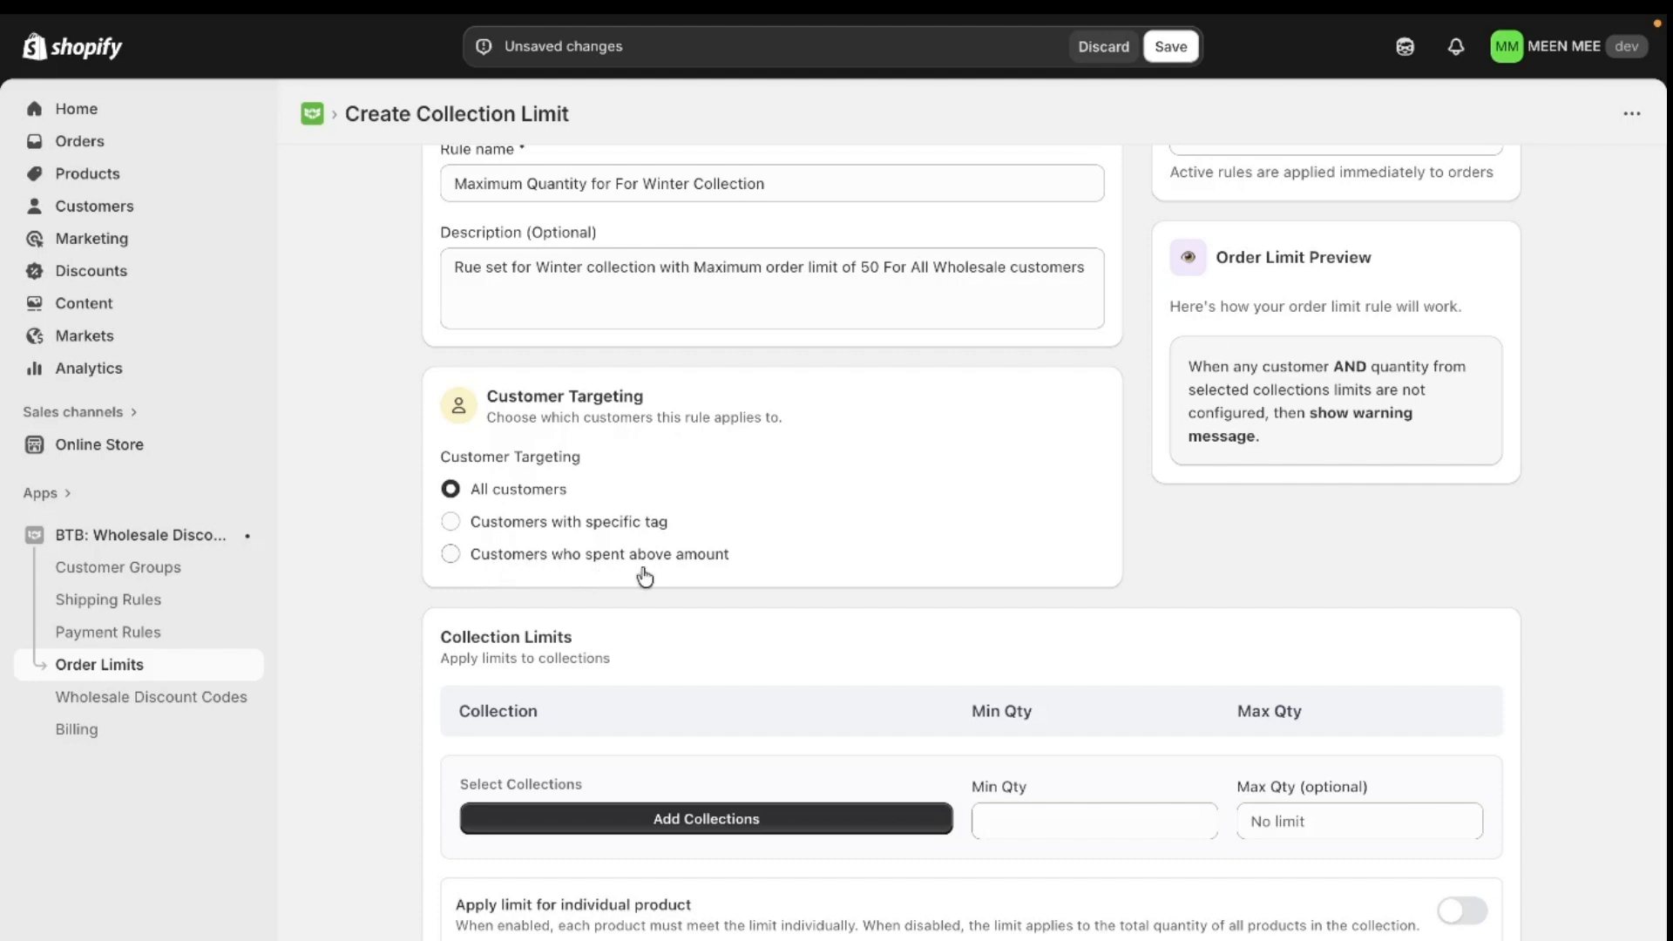
pyautogui.click(772, 825)
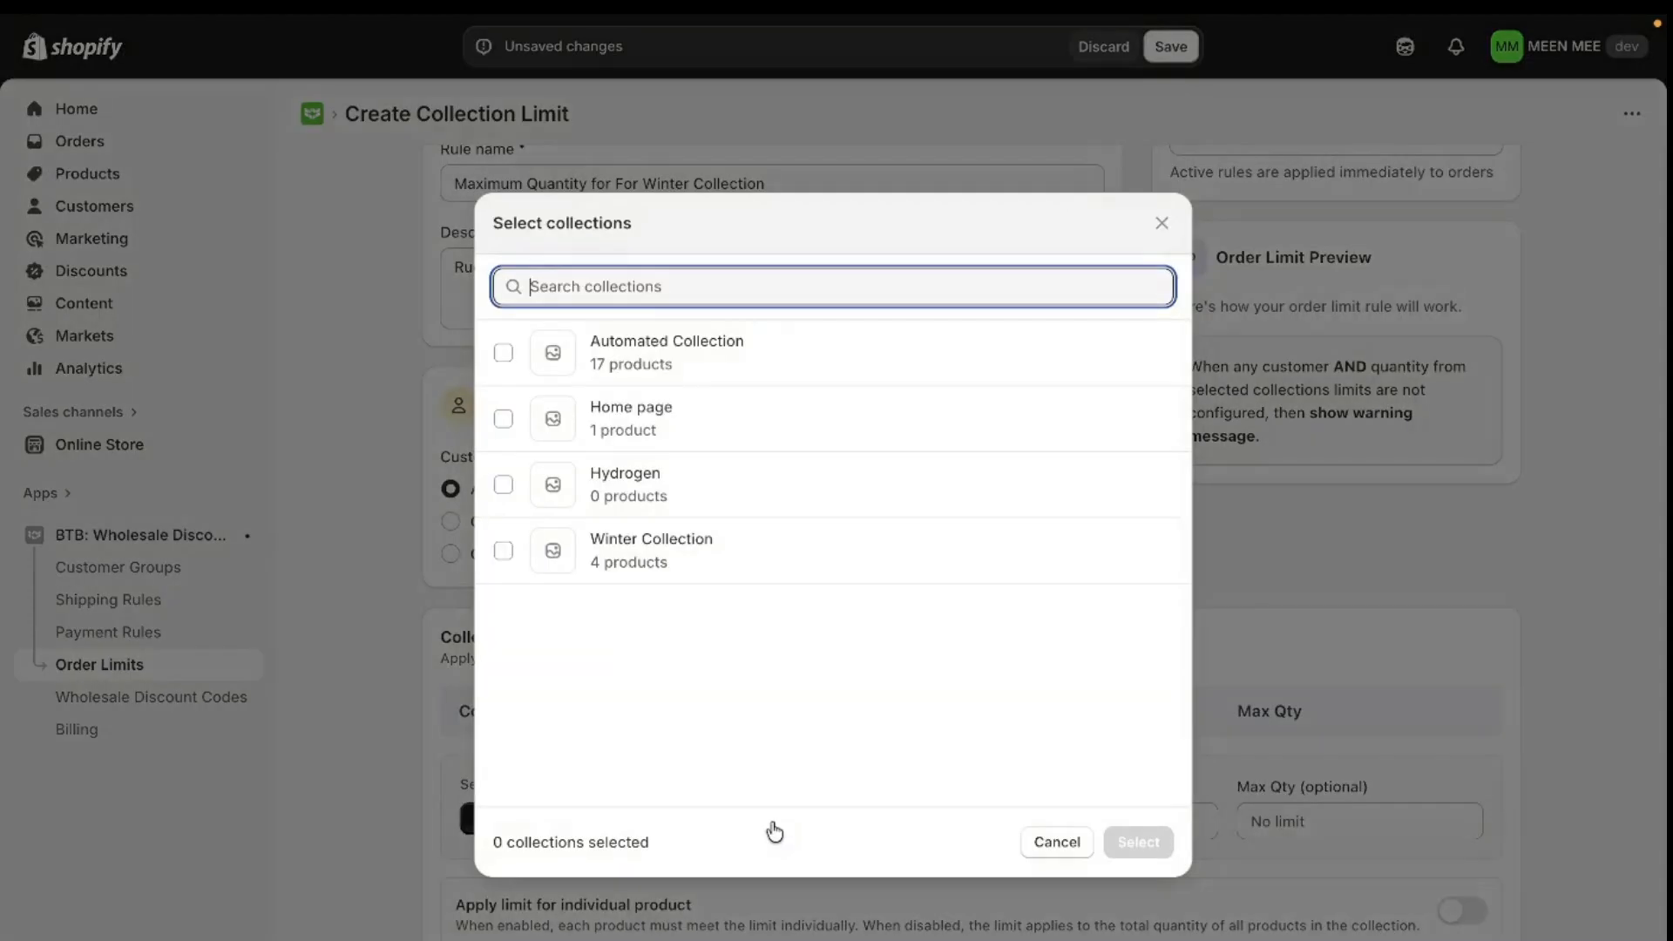
pyautogui.click(687, 574)
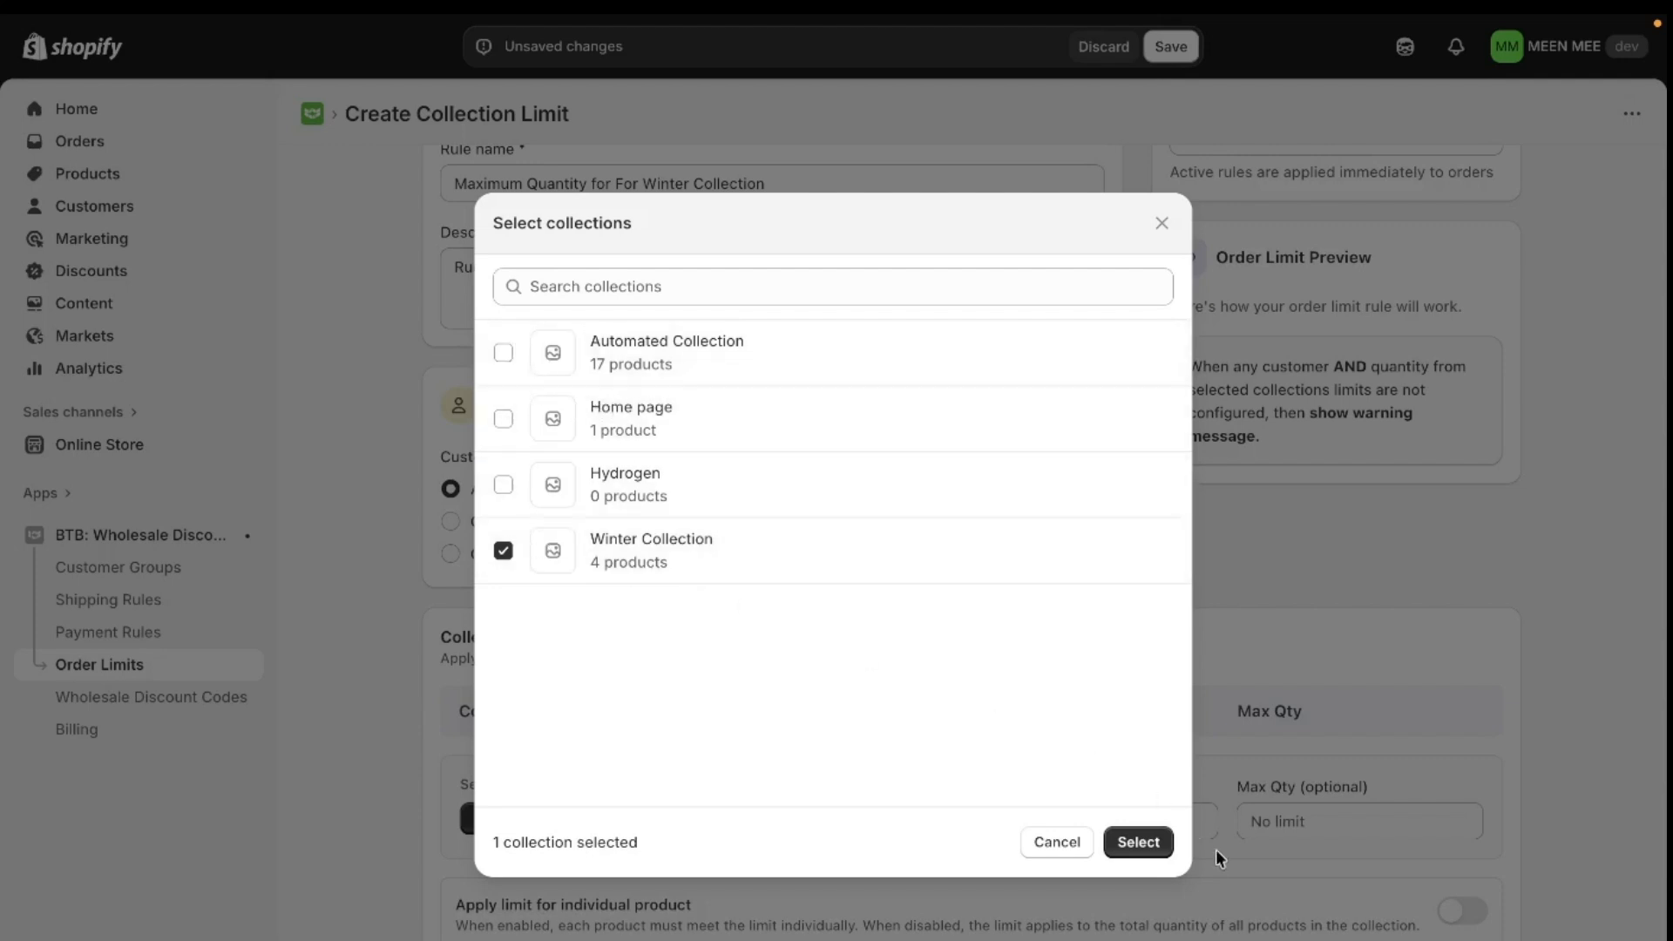
pyautogui.click(1159, 844)
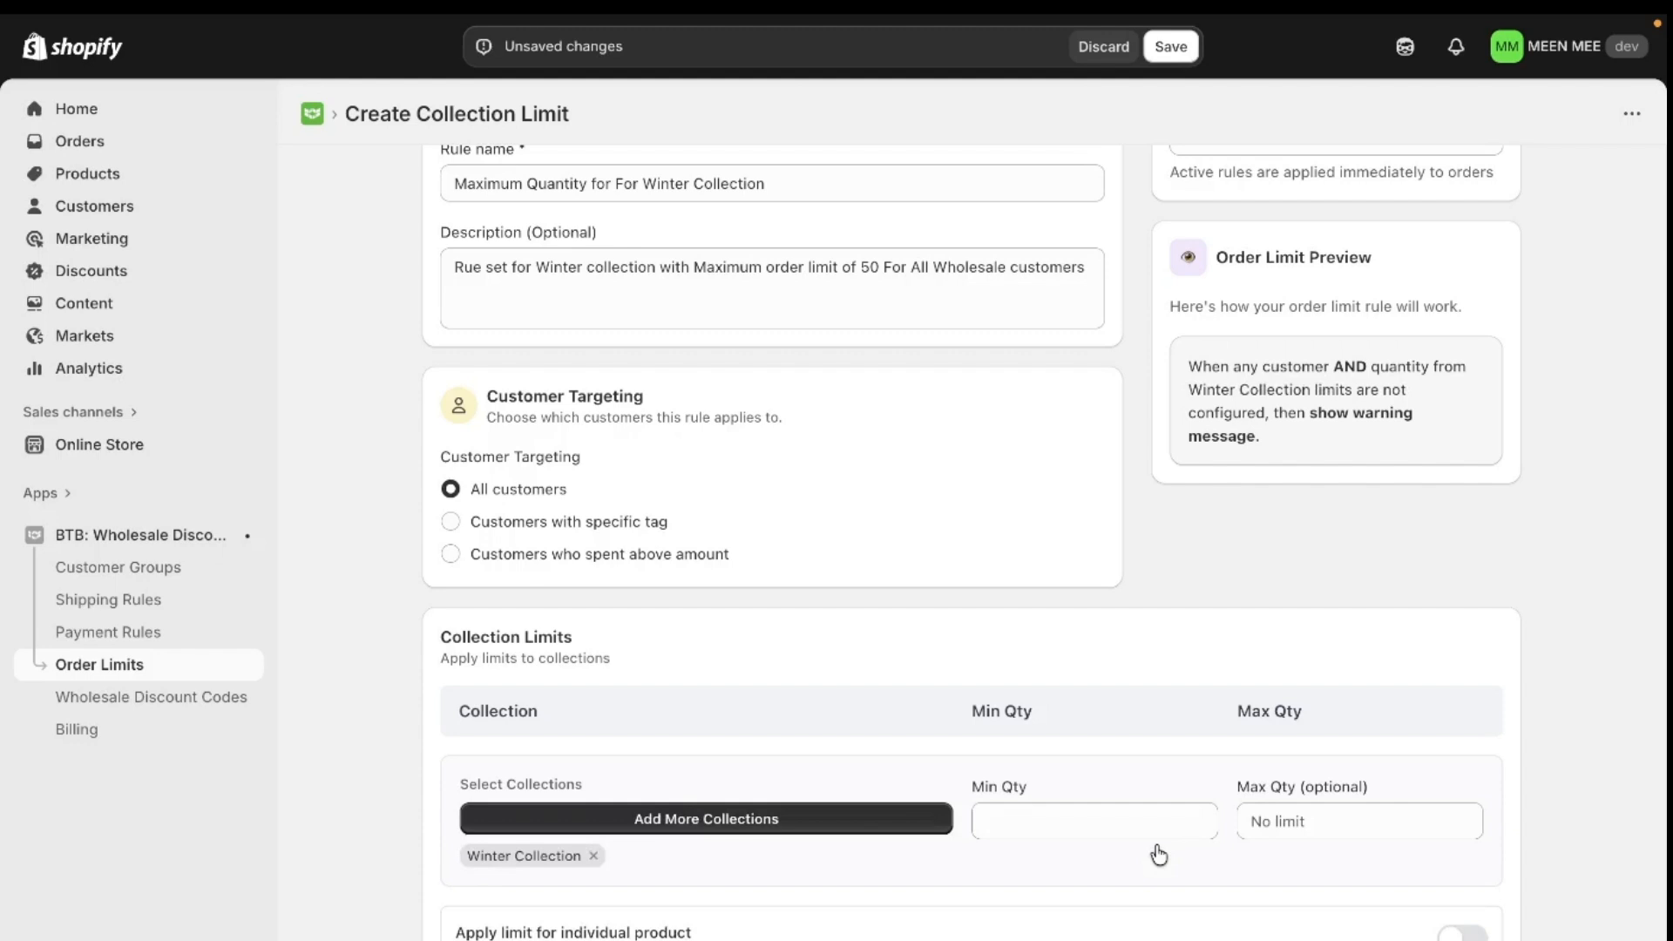
# - Set the maximum quantity for Winter Collection to 50
pyautogui.scroll(-1, 1158, 854)
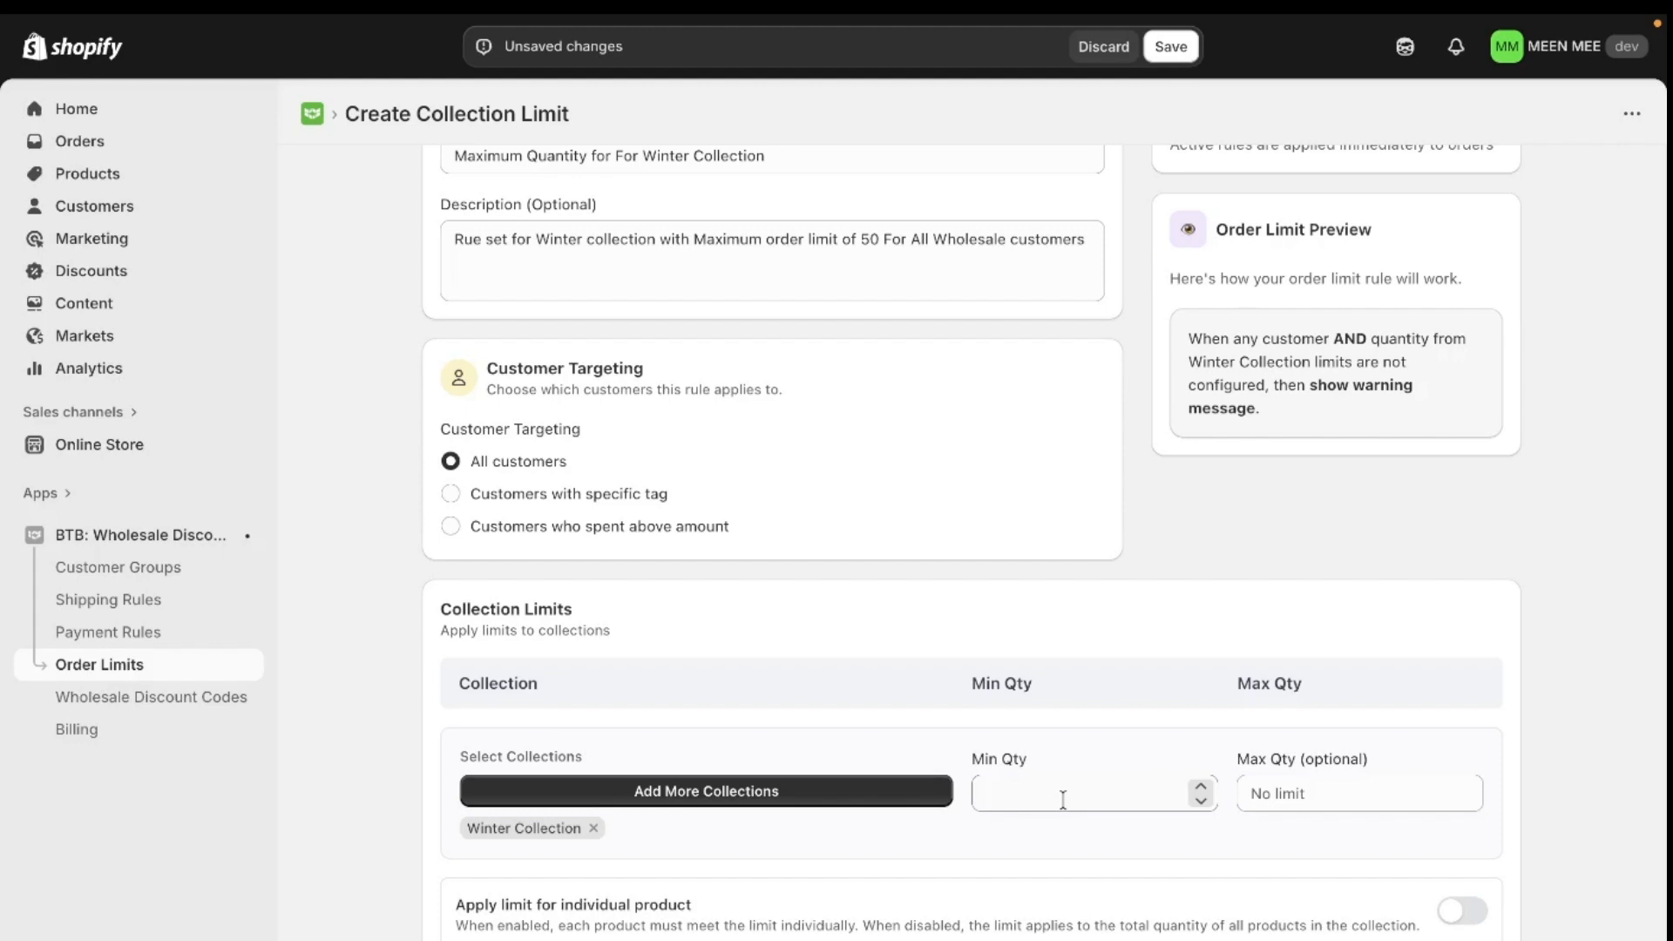
pyautogui.click(1282, 788)
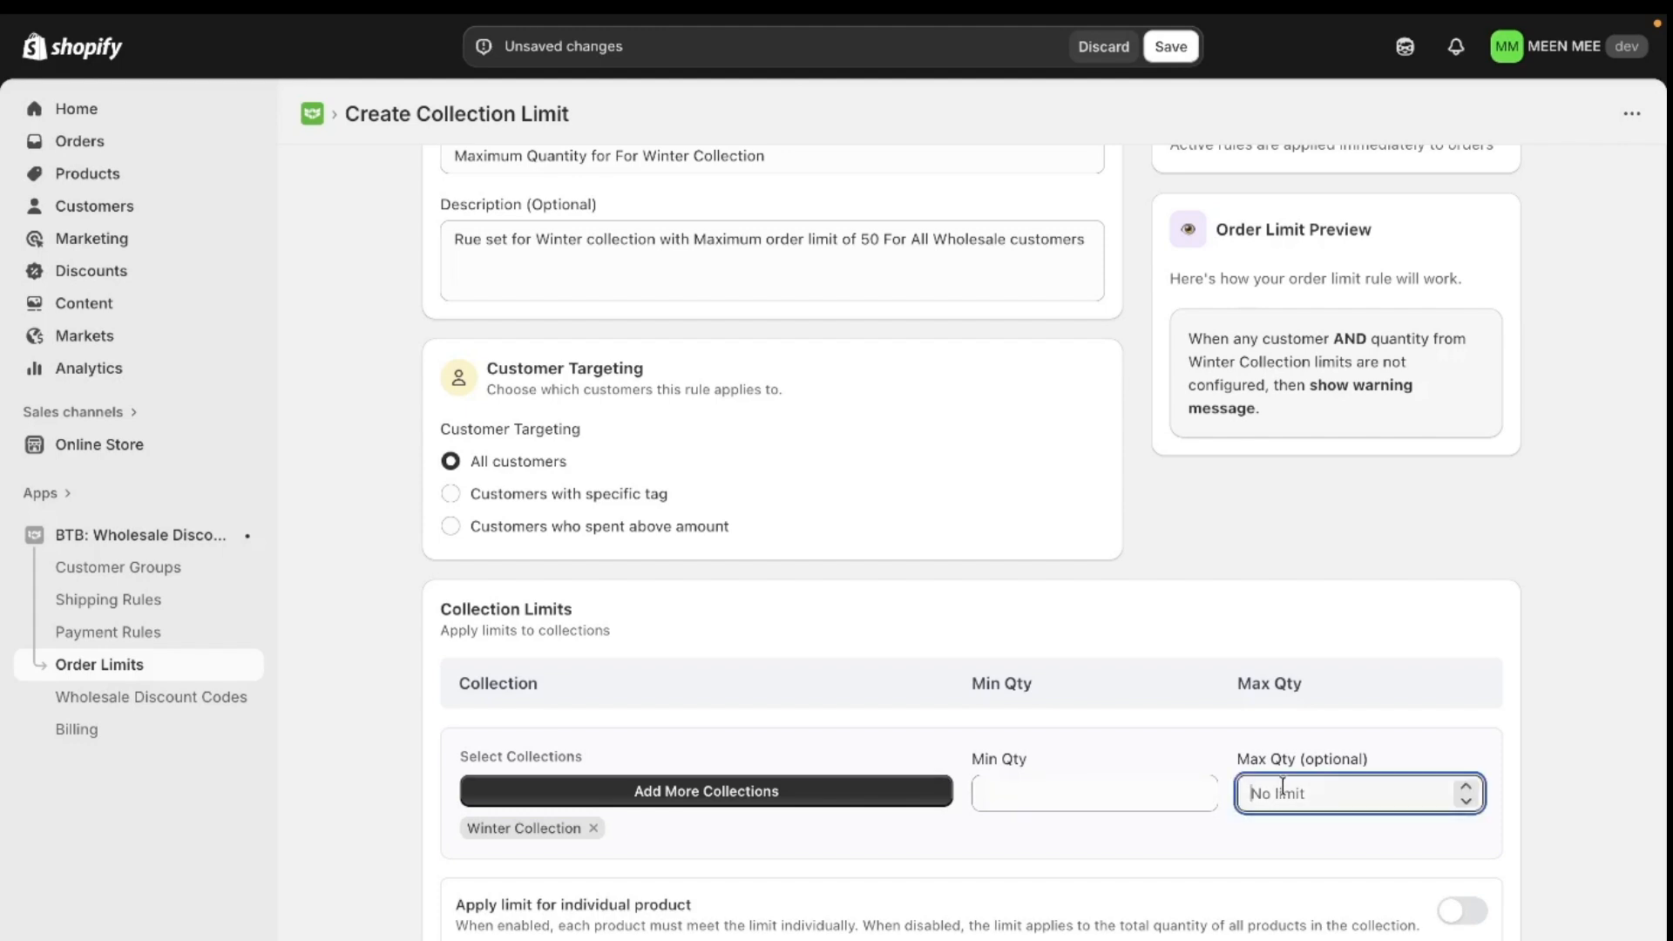
pyautogui.write('50')
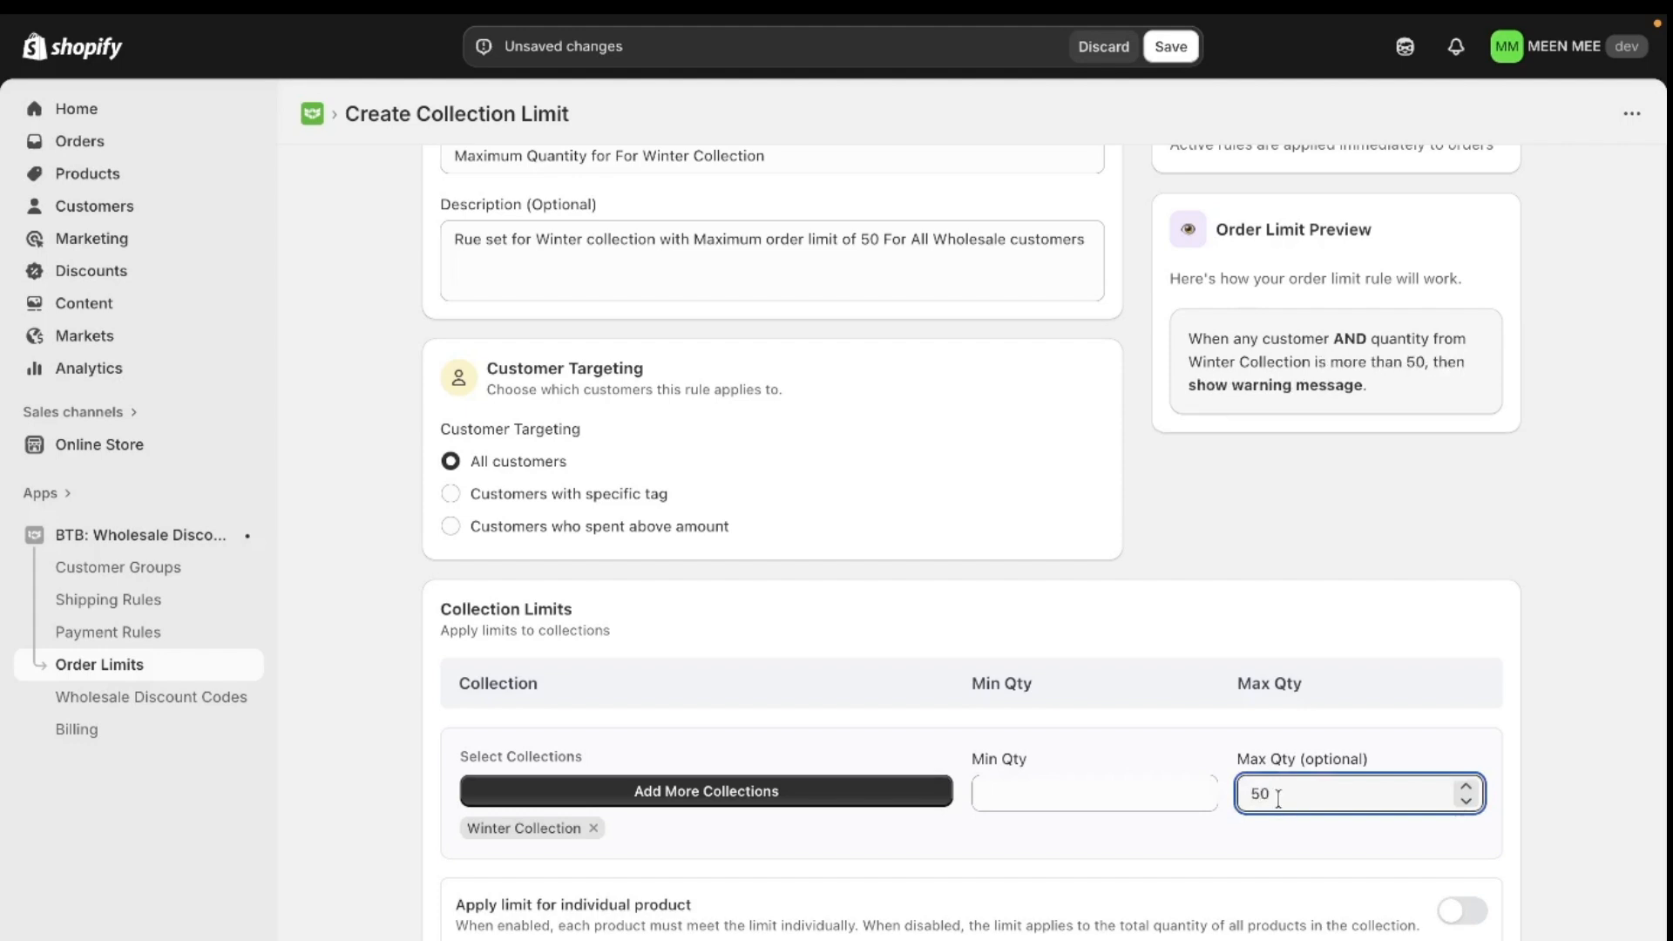
pyautogui.click(1241, 617)
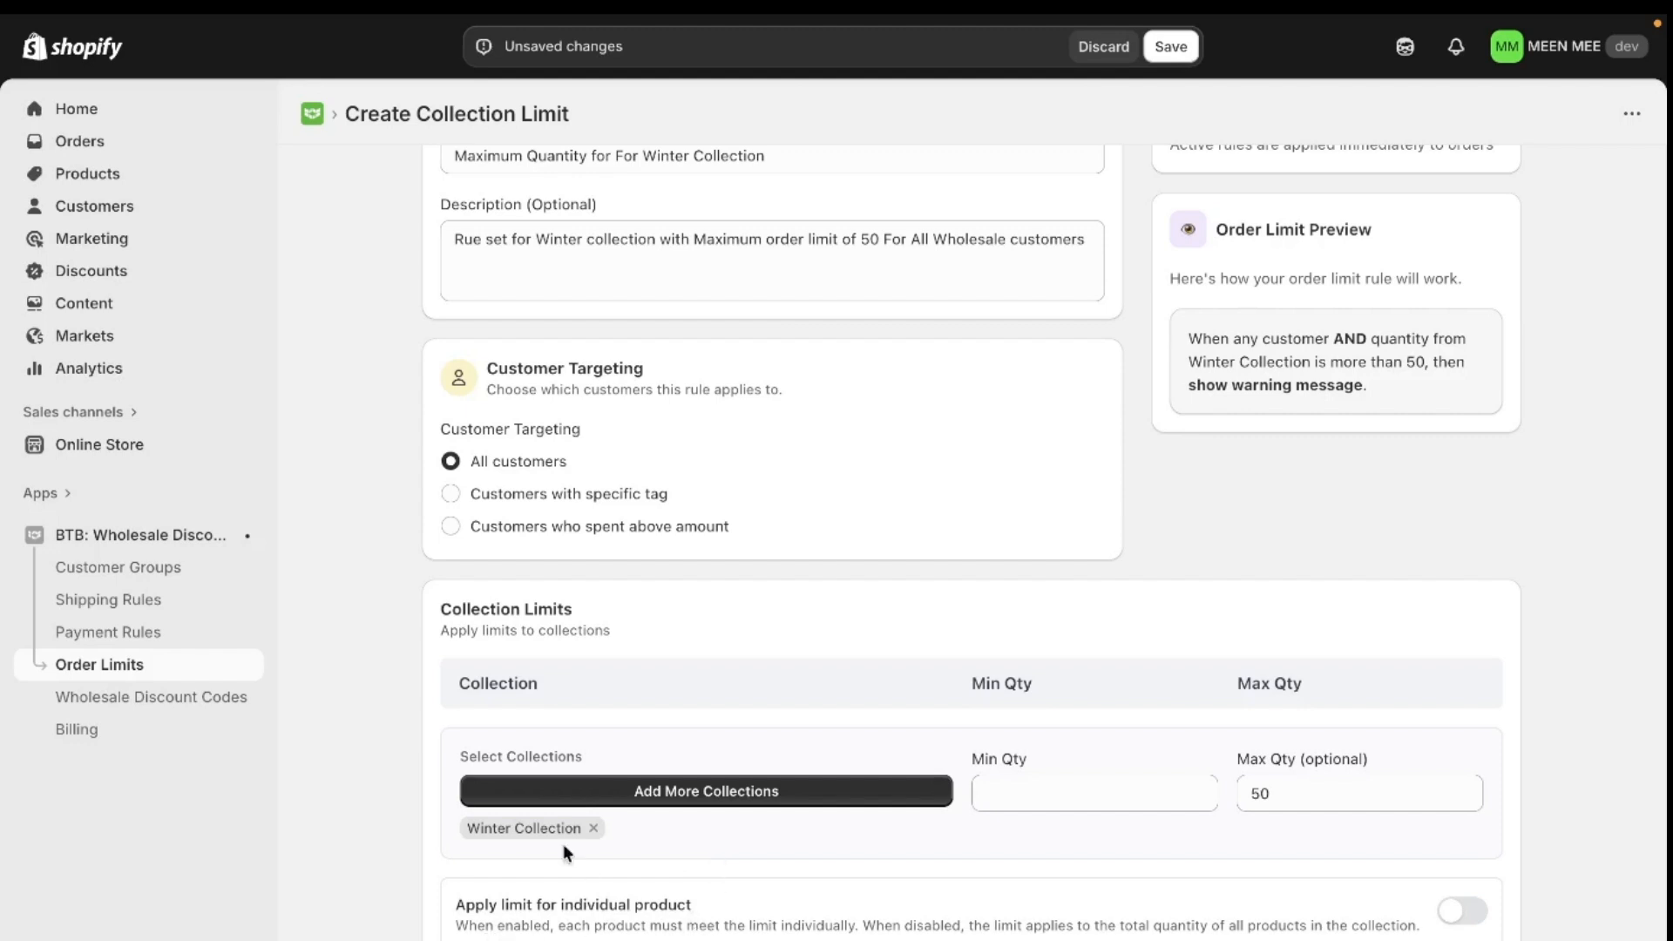
# - Try out the individual product limit and the custom error message options, switching each on and back off
pyautogui.click(1452, 921)
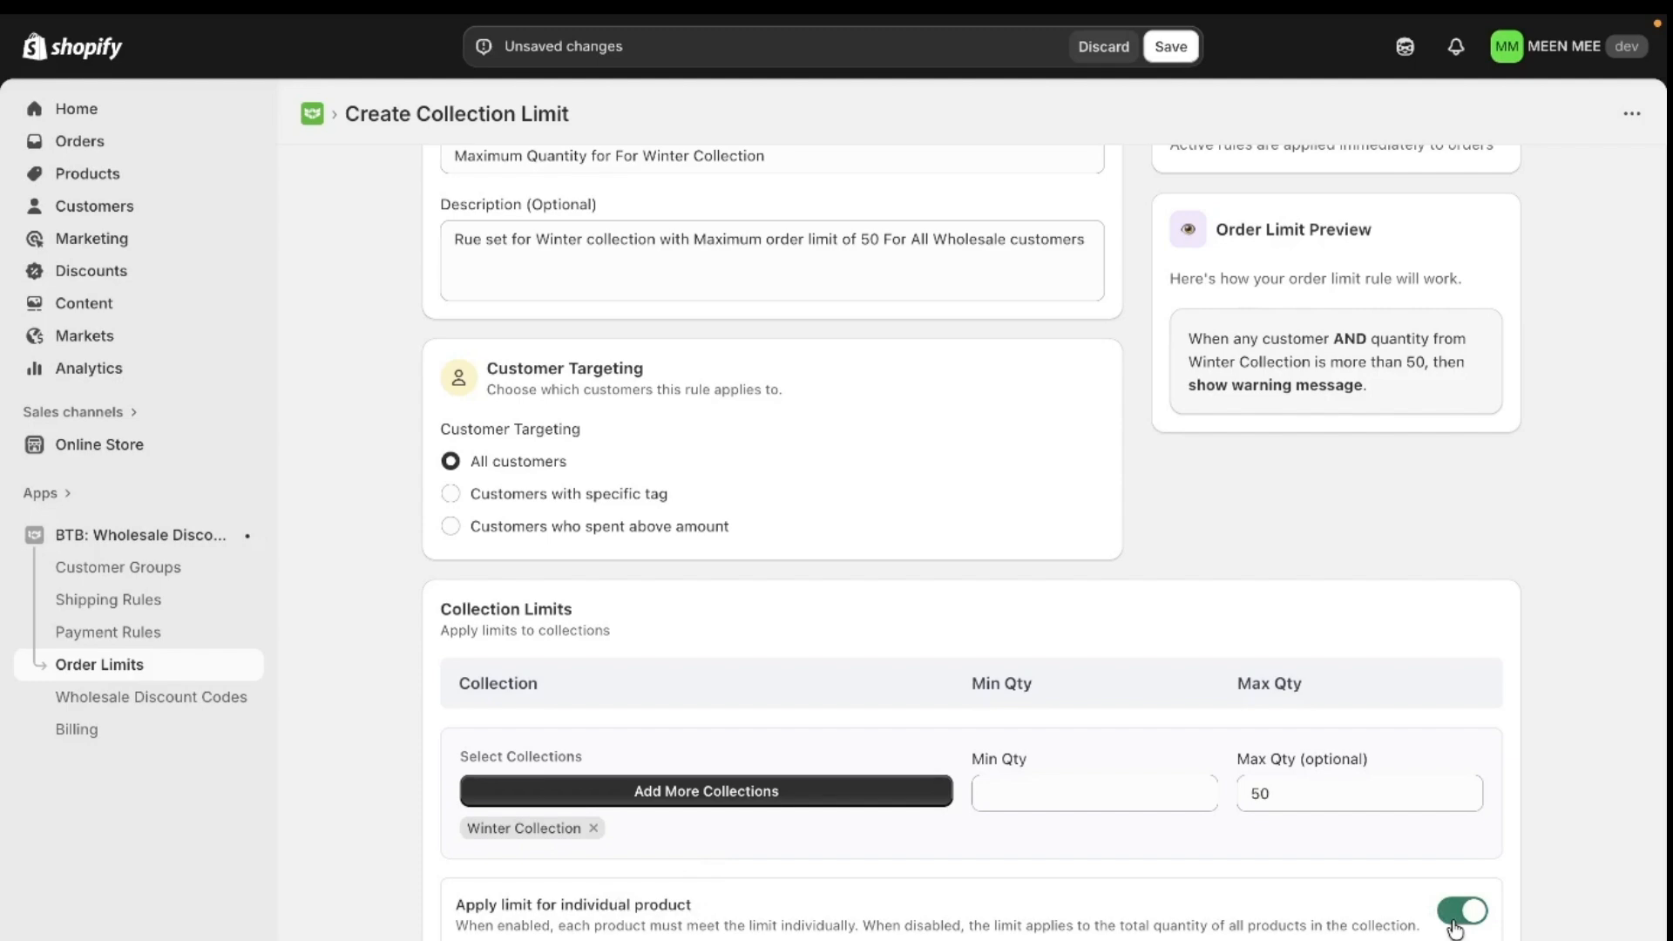
pyautogui.click(1453, 922)
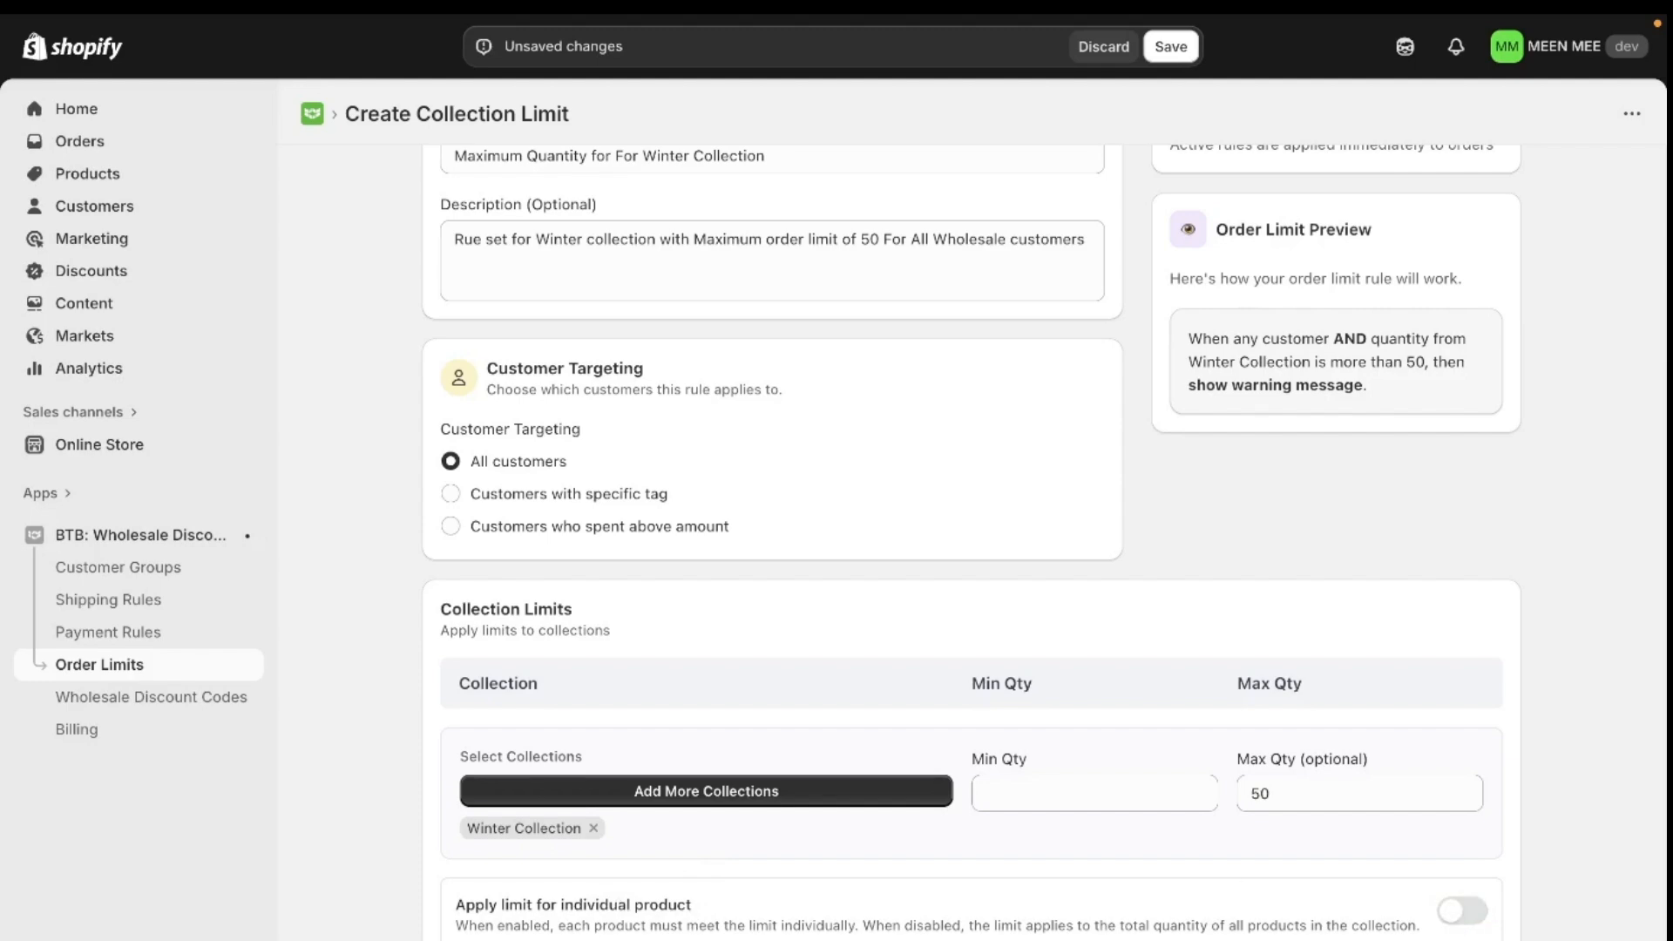
pyautogui.scroll(-5, 971, 540)
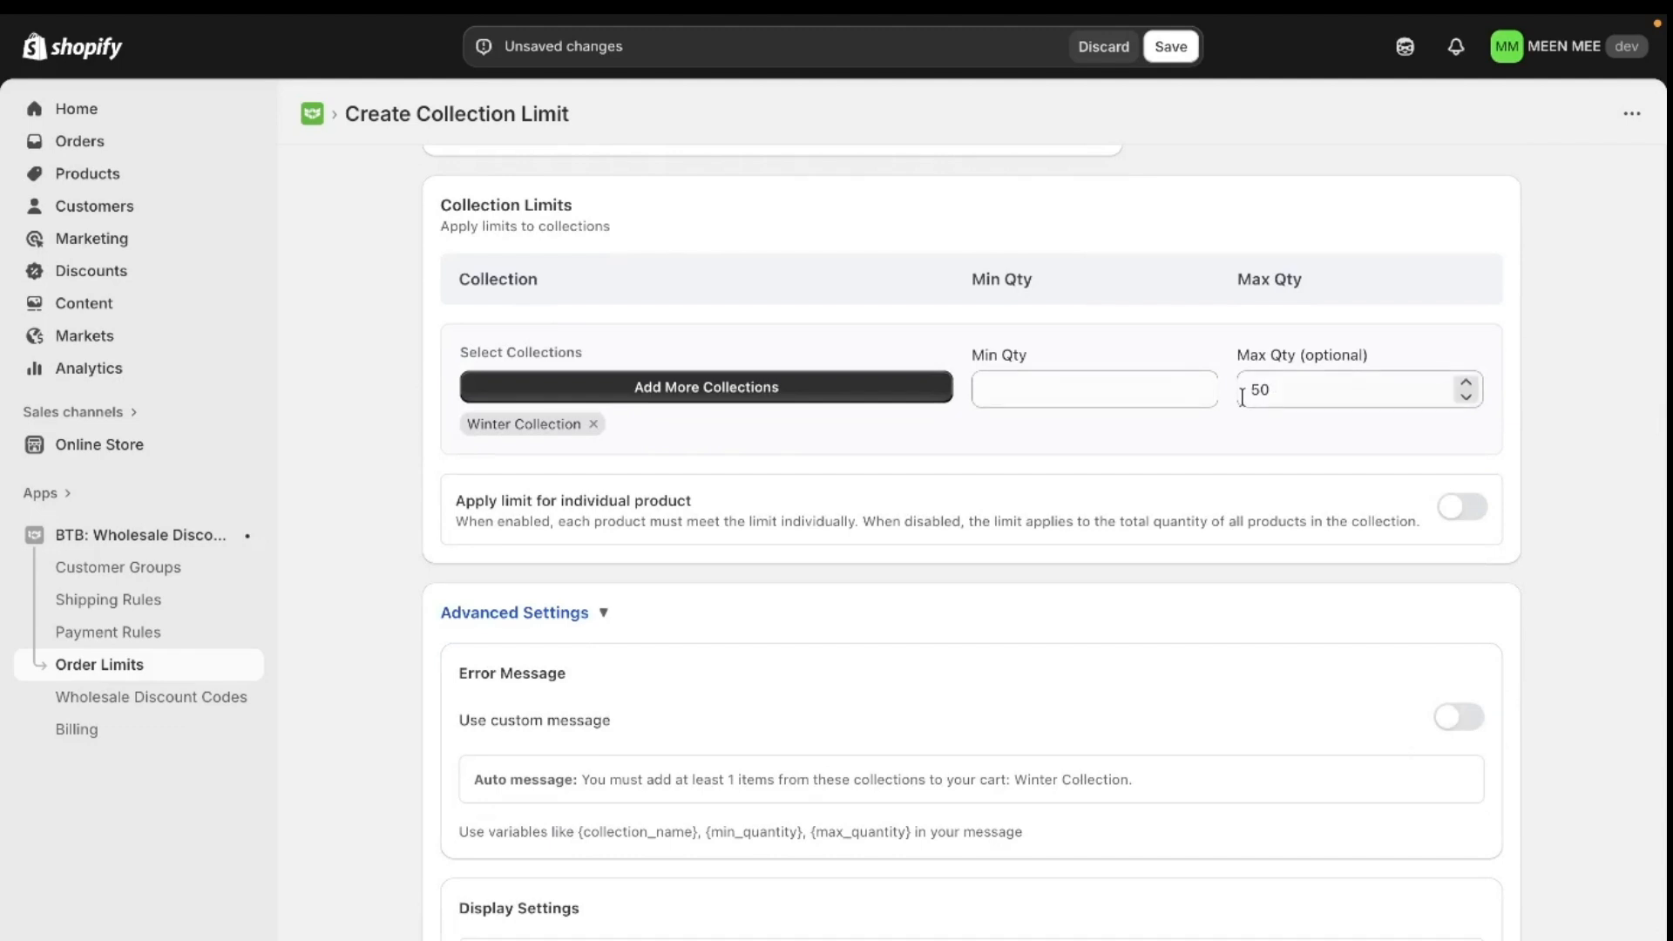
pyautogui.click(1289, 395)
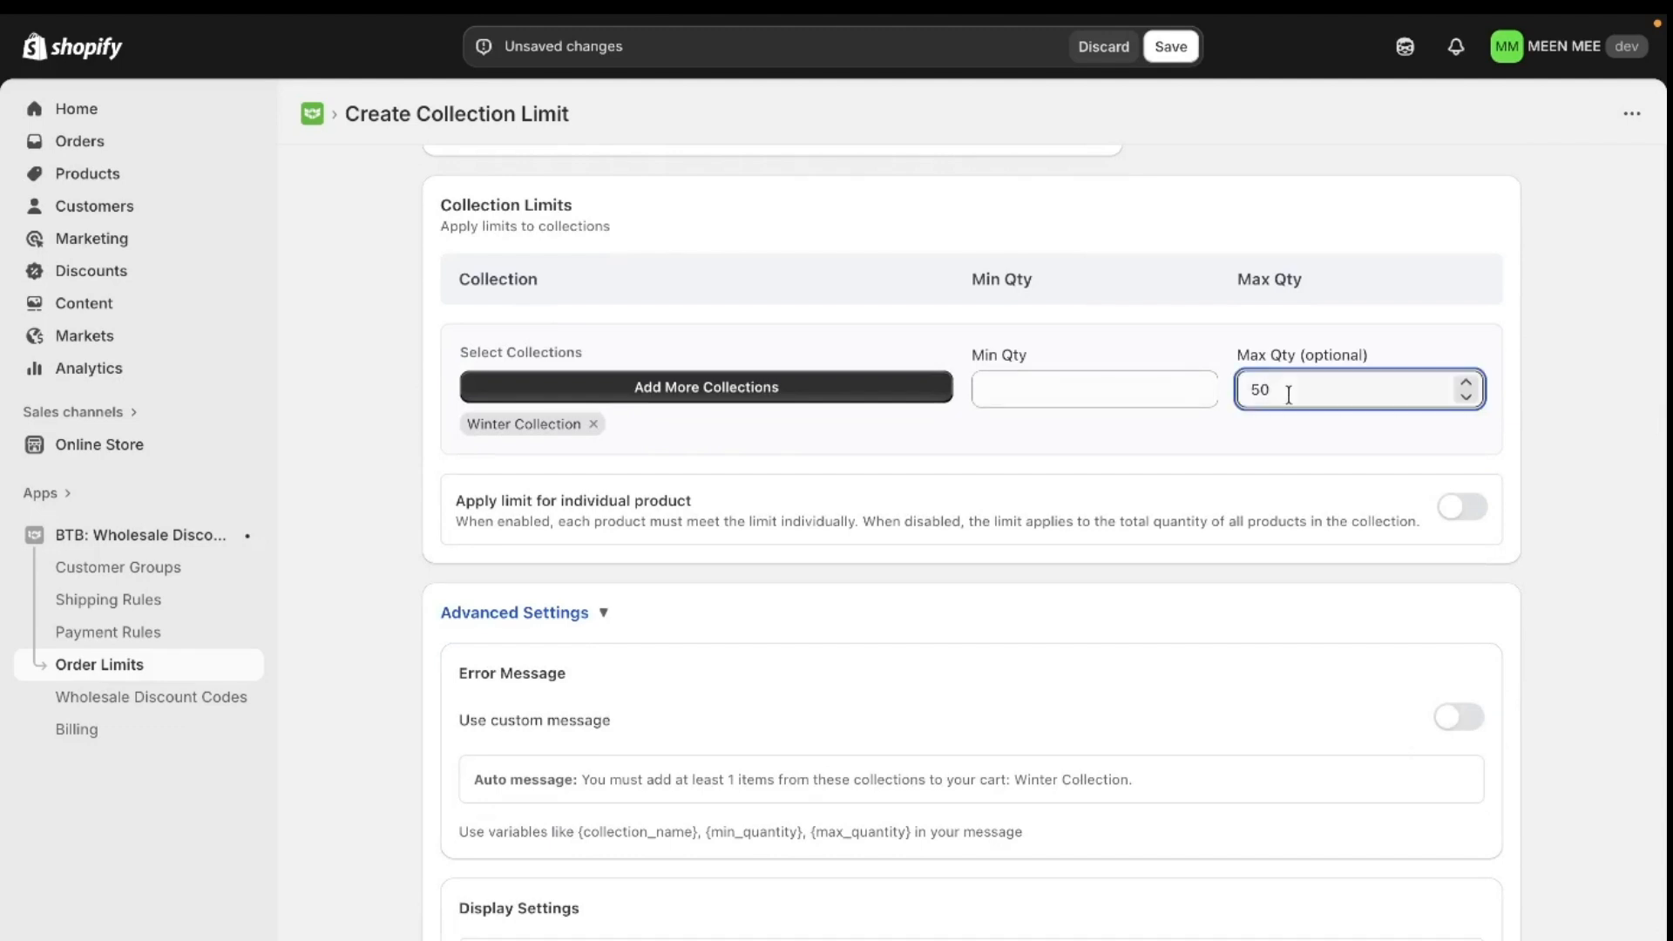
pyautogui.click(1475, 713)
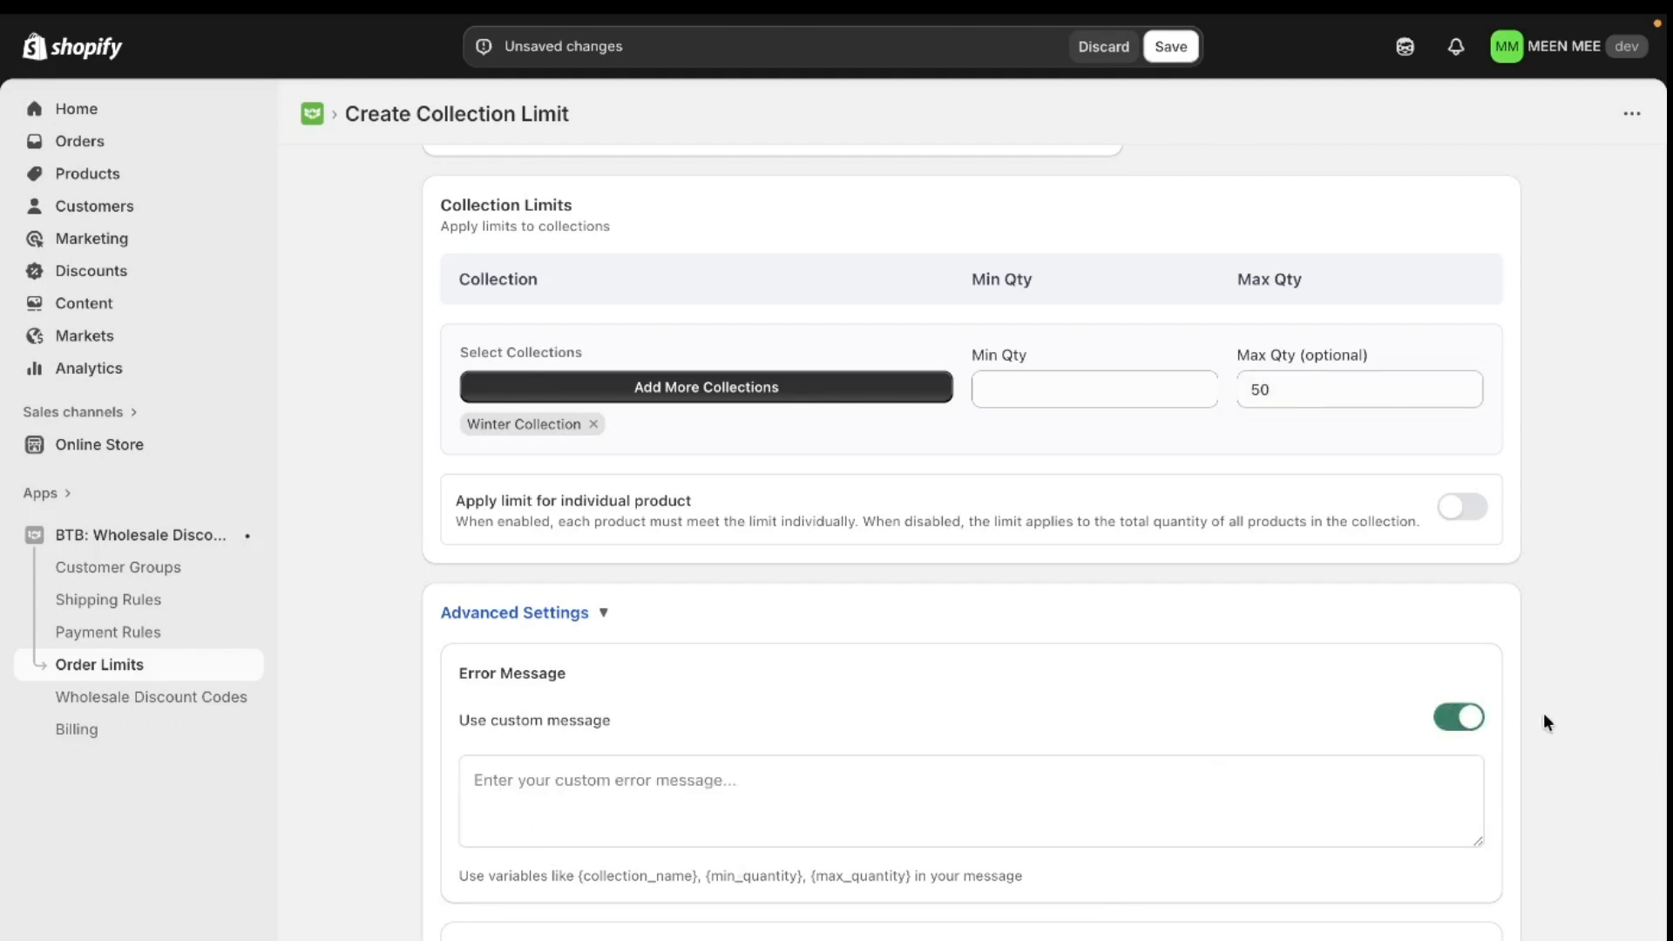
pyautogui.click(1465, 723)
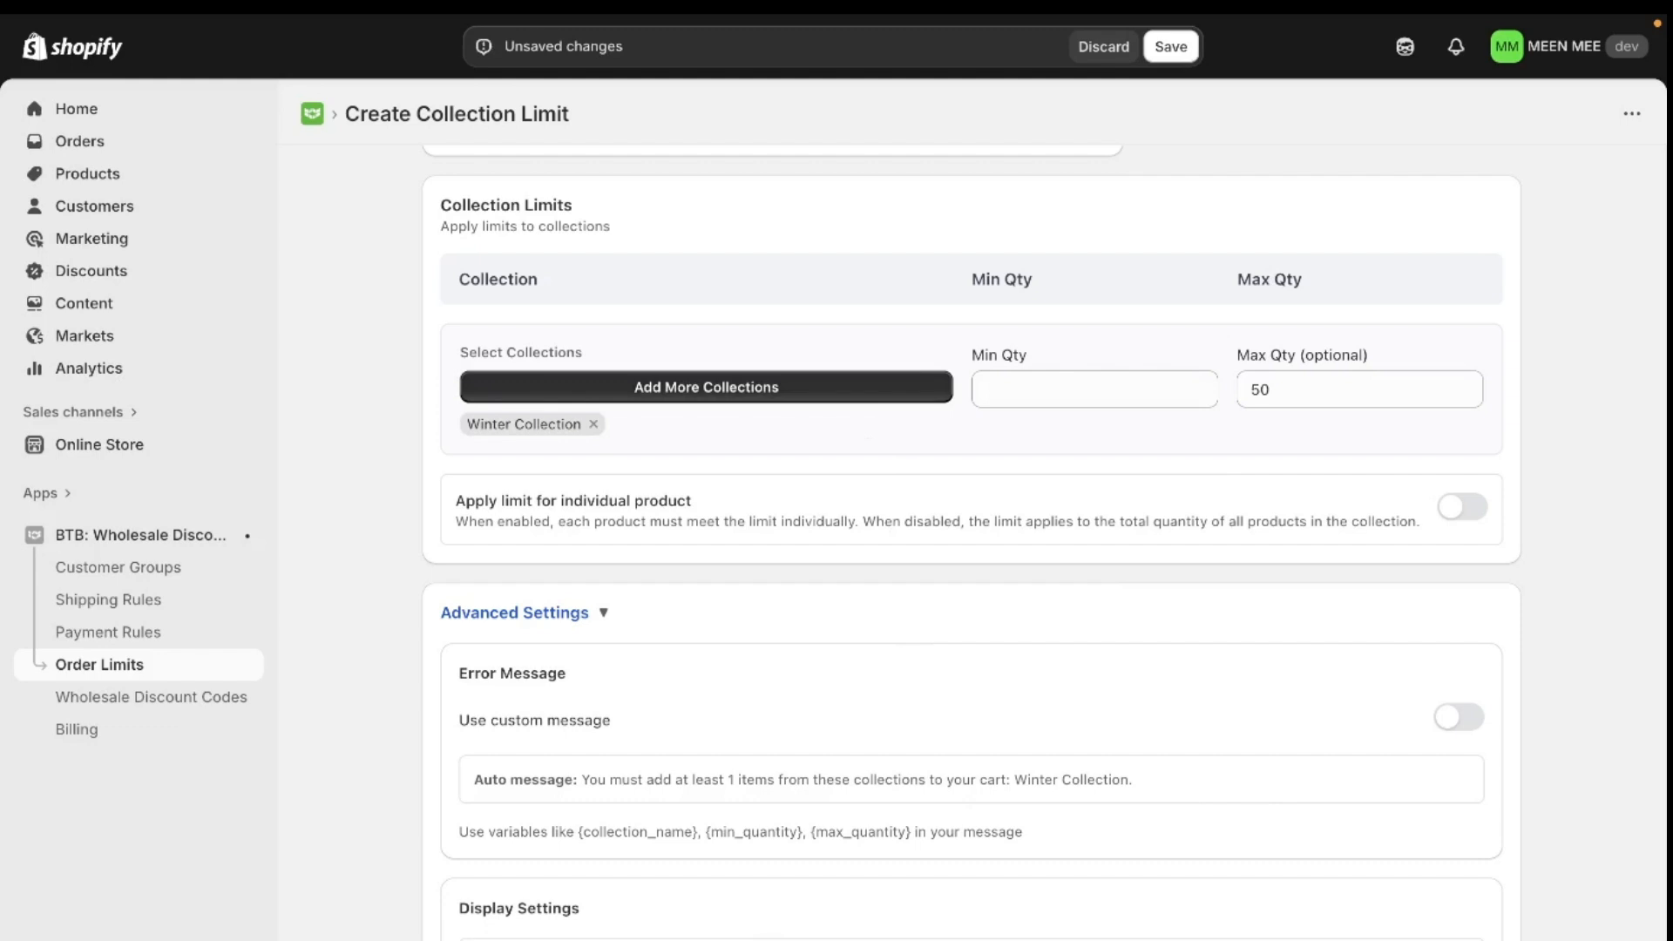
# - Review the rule's details and status, and save the collection limit rule
pyautogui.scroll(6, 1223, 887)
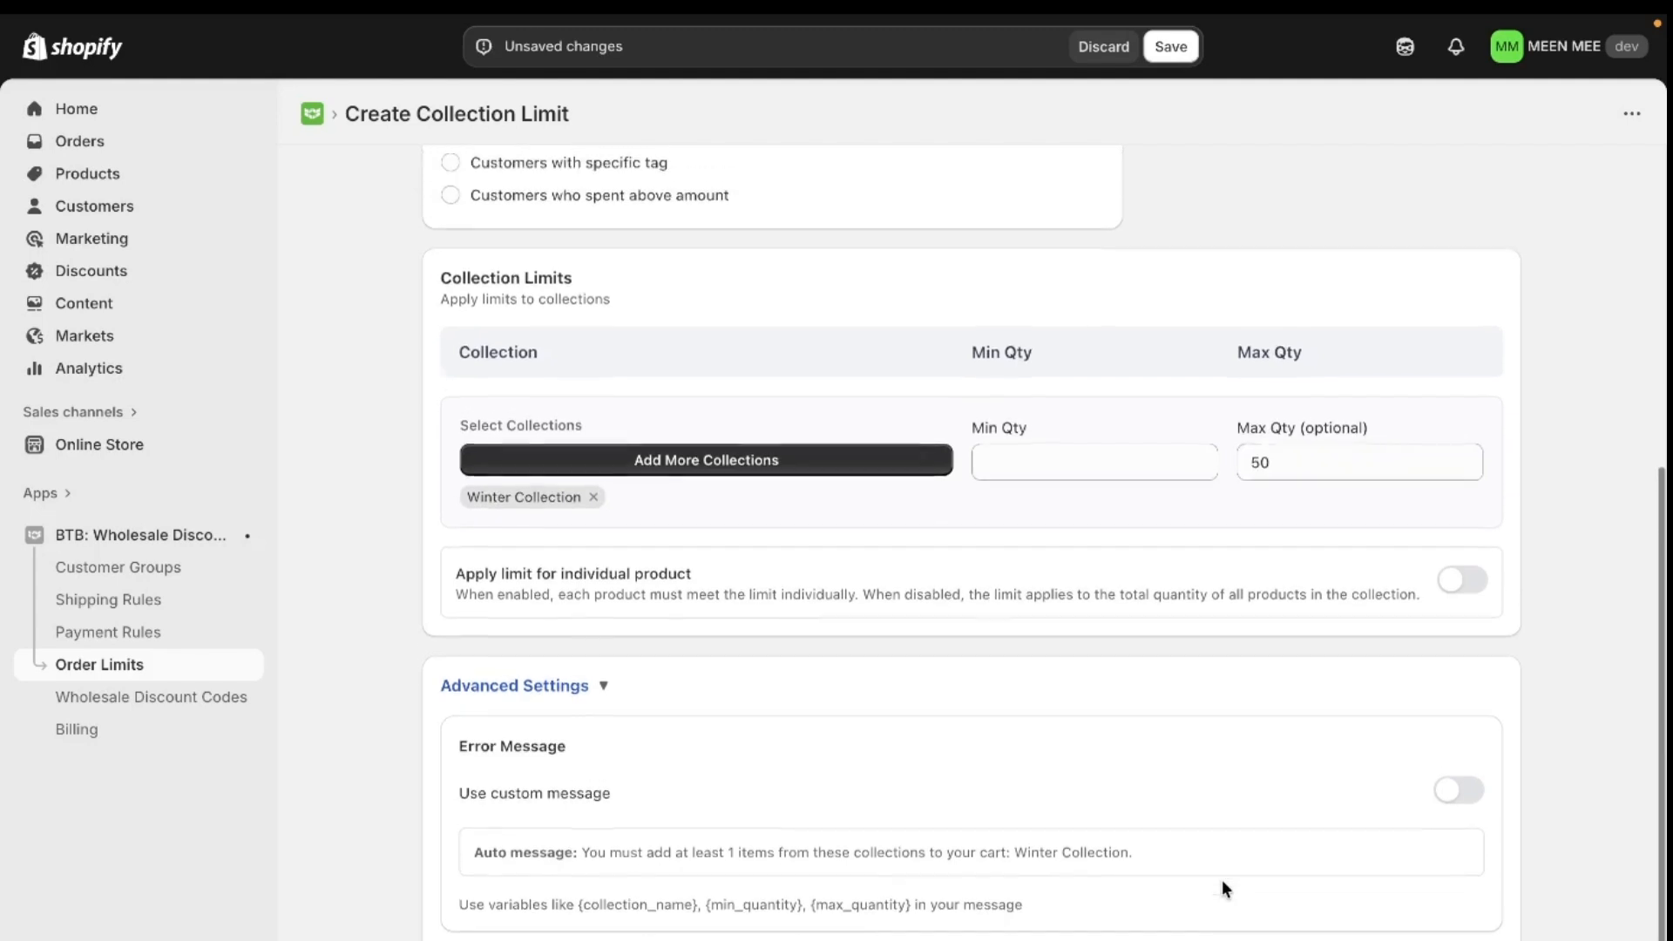
pyautogui.scroll(1, 1222, 880)
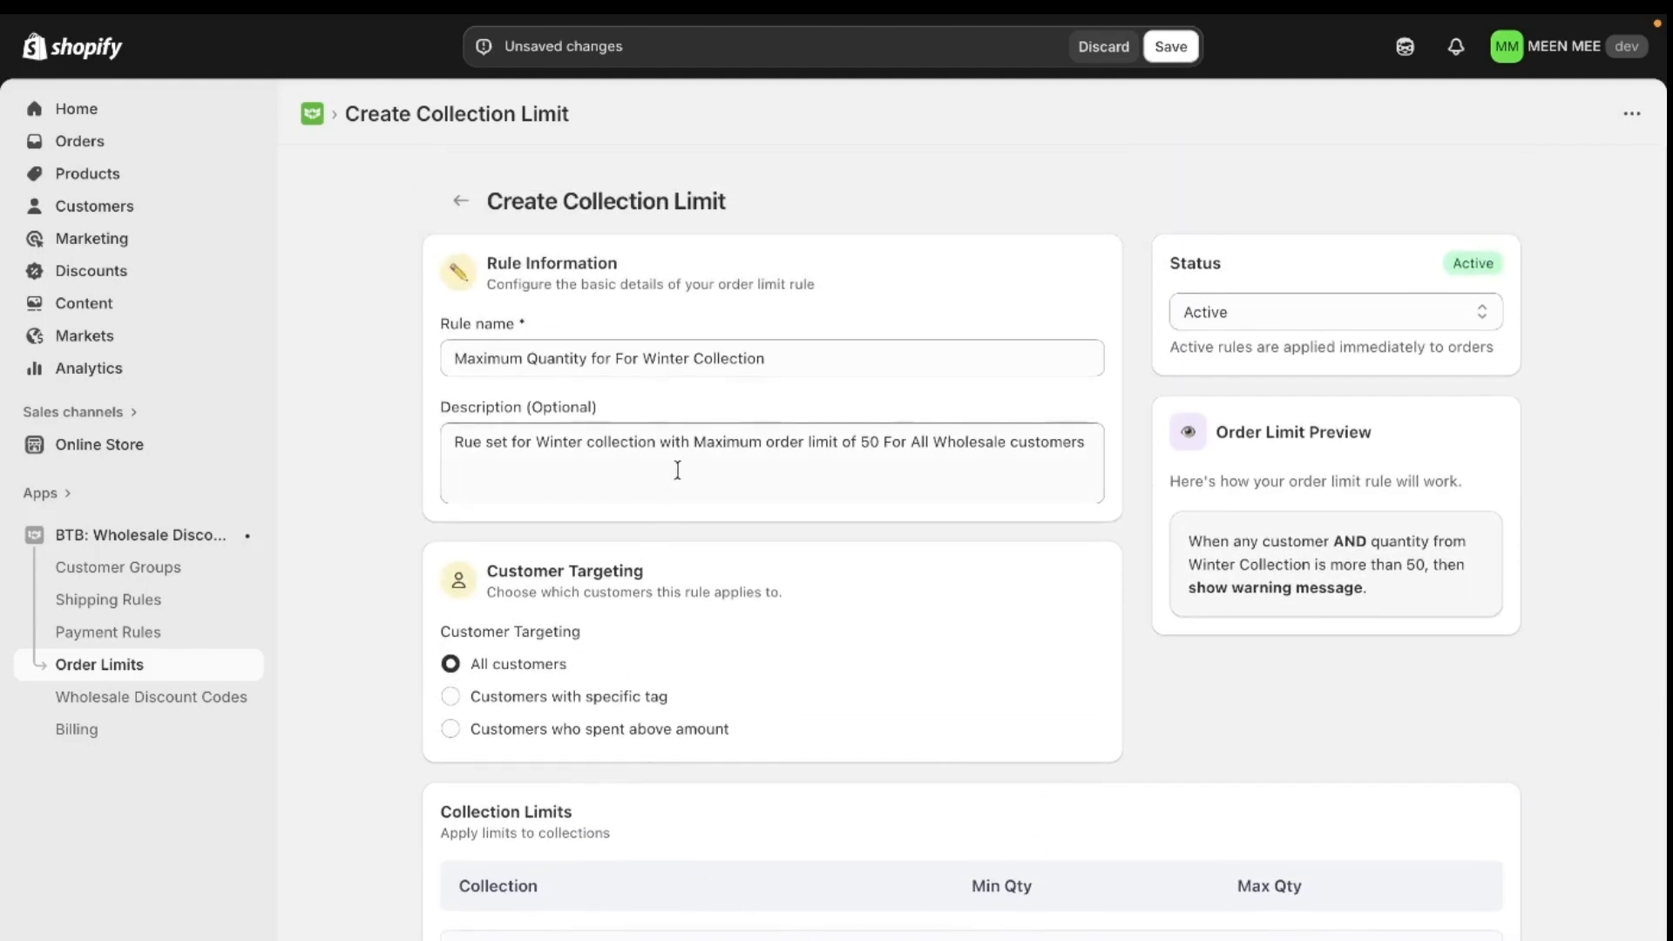
pyautogui.doubleClick(1182, 264)
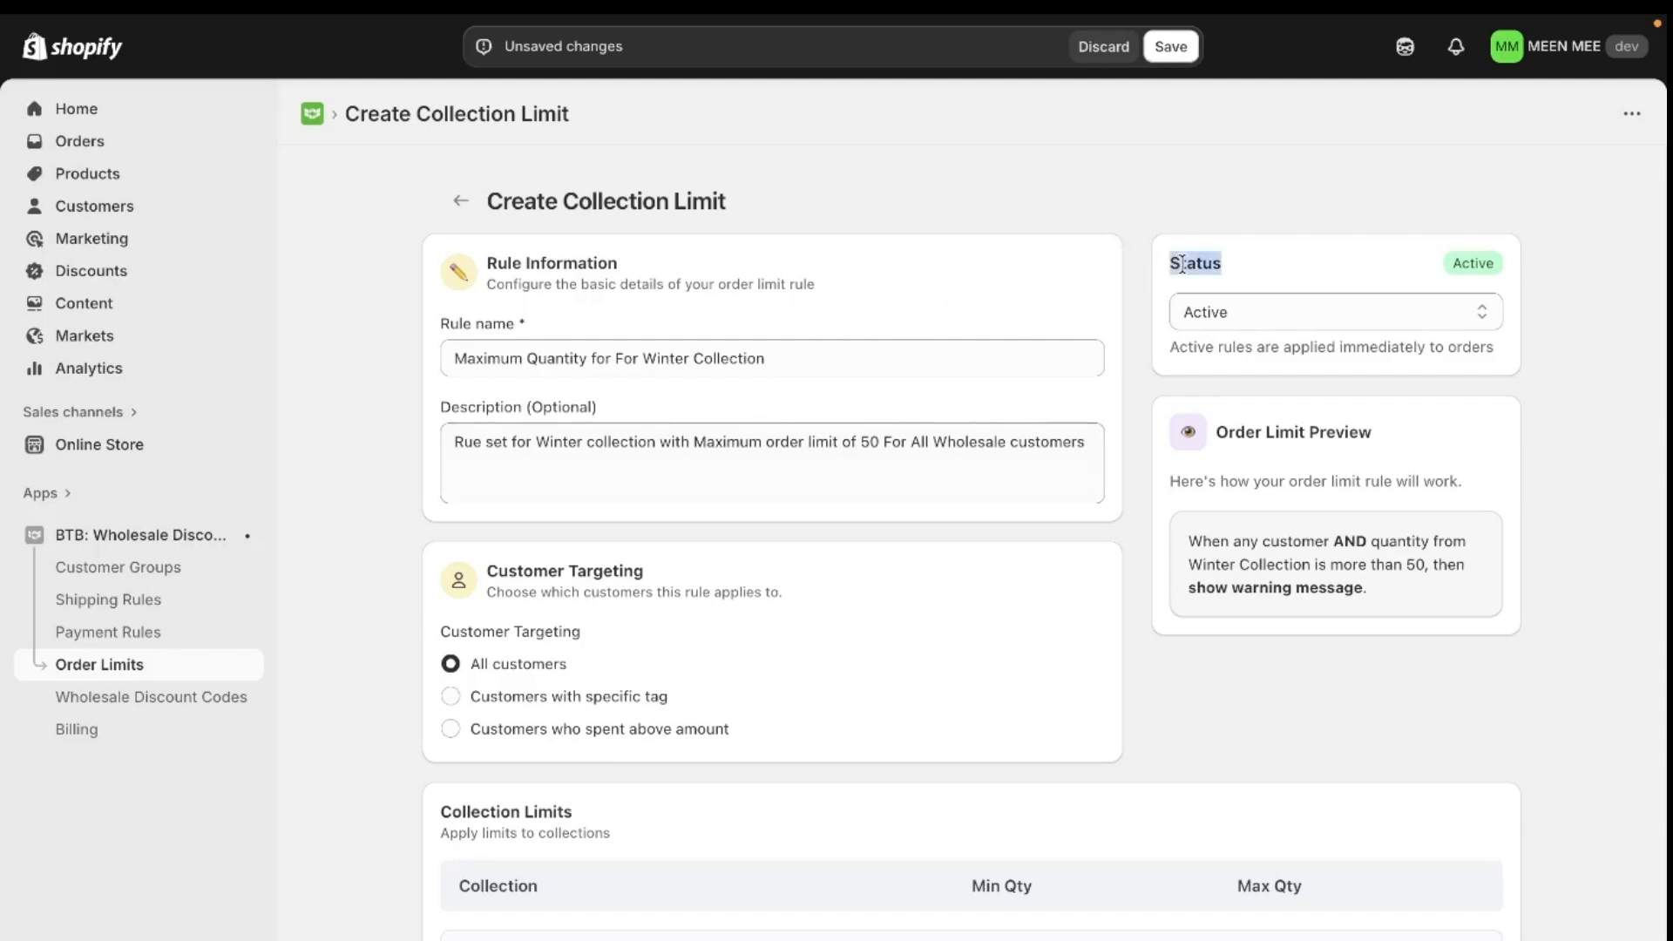
pyautogui.click(1173, 168)
pyautogui.click(1170, 46)
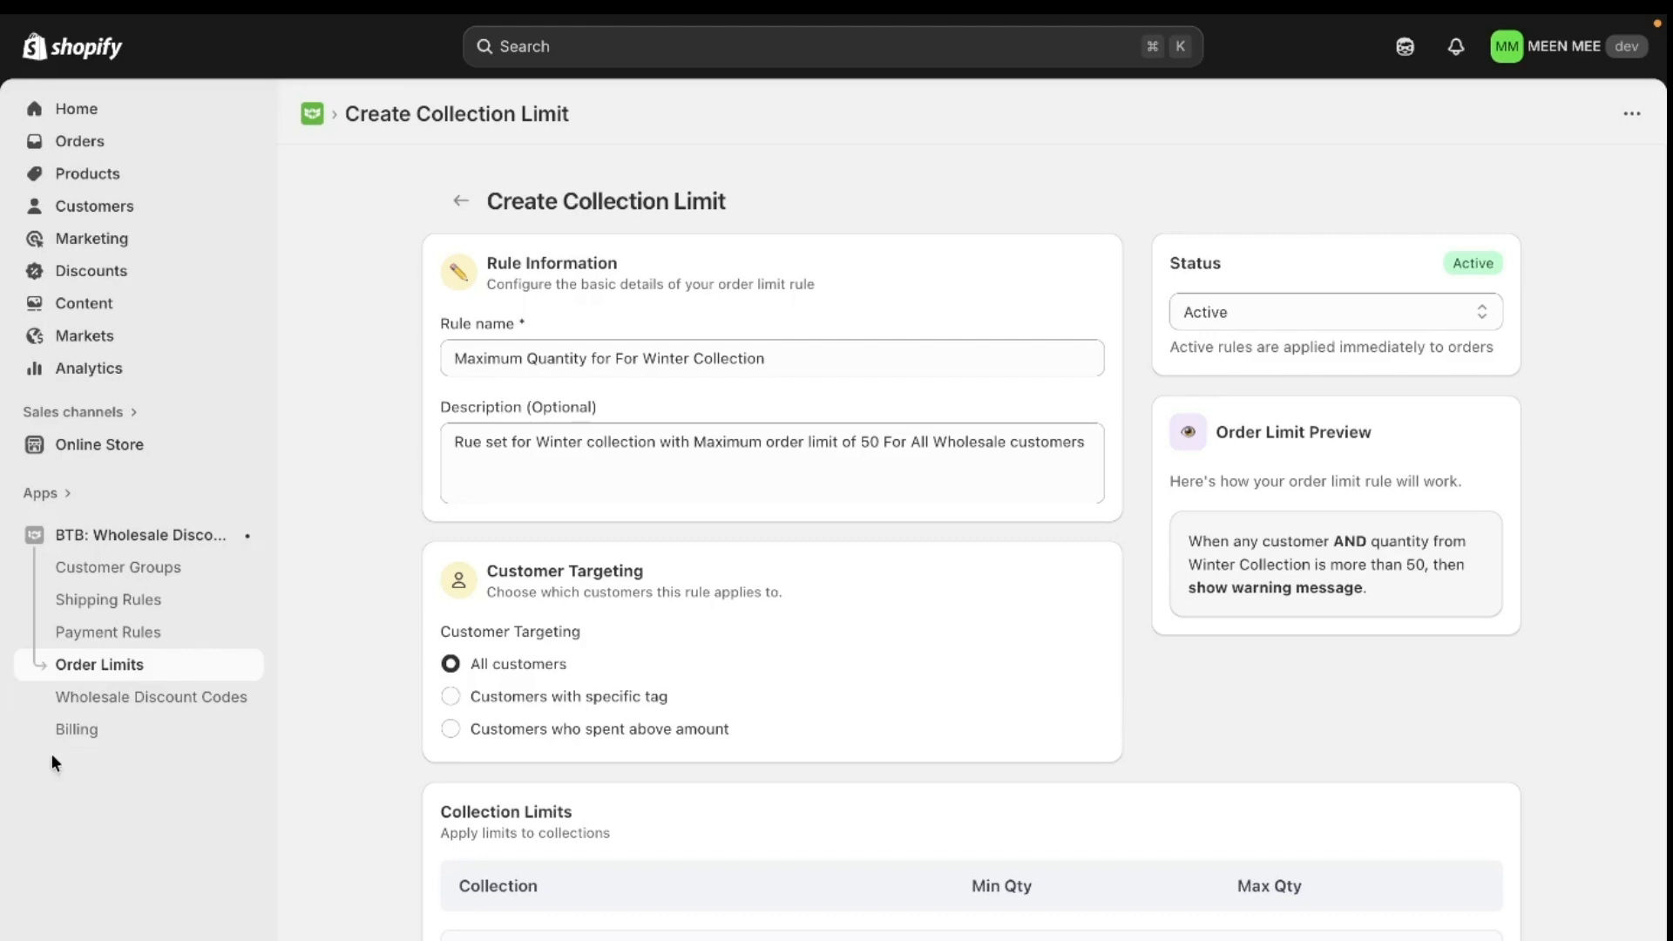
# - Switch to the MEEN MEE storefront and open the $168.00 1Tuck Tapered Pants product page
pyautogui.moveTo(4, 601)
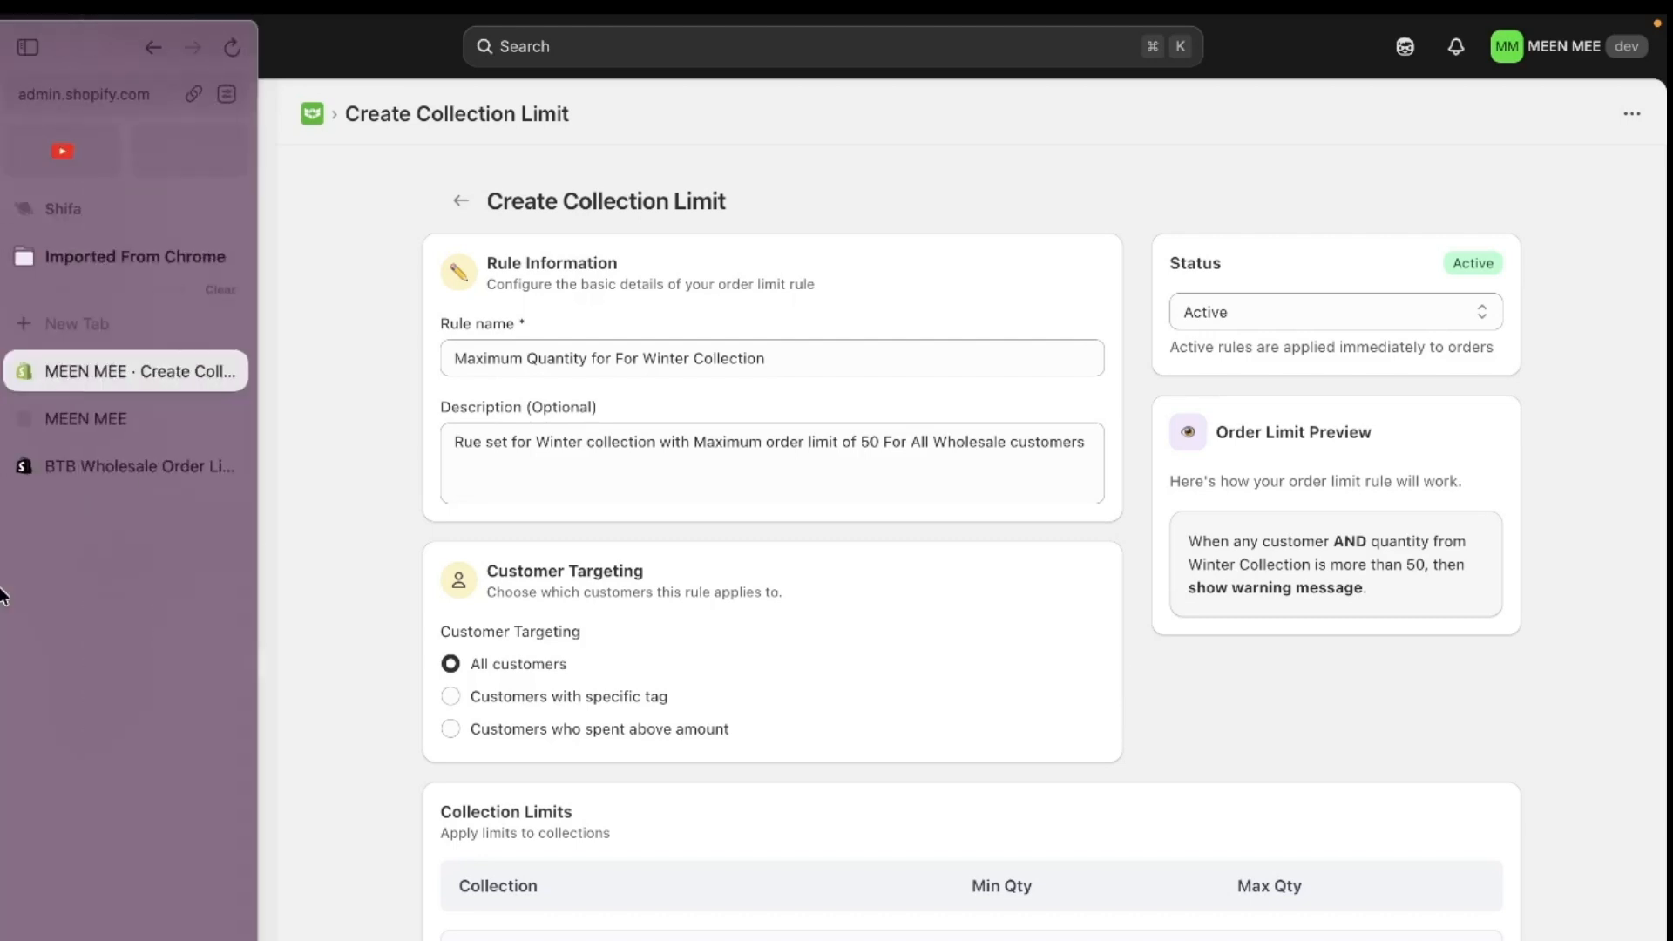
pyautogui.click(137, 433)
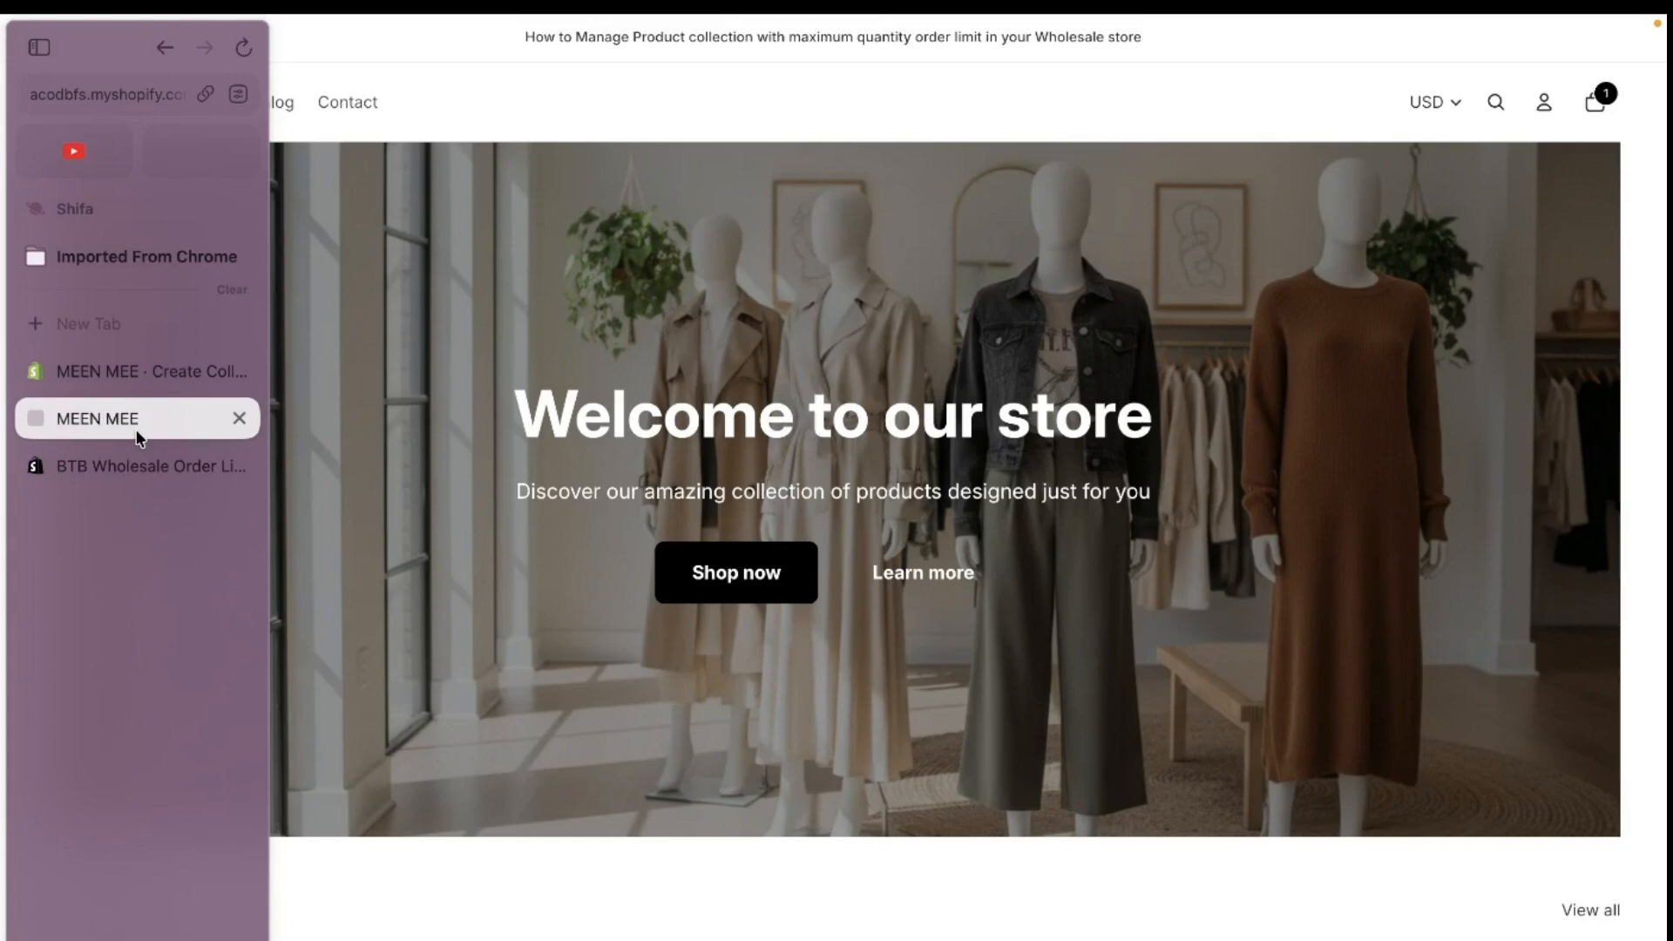
pyautogui.scroll(-6, 699, 731)
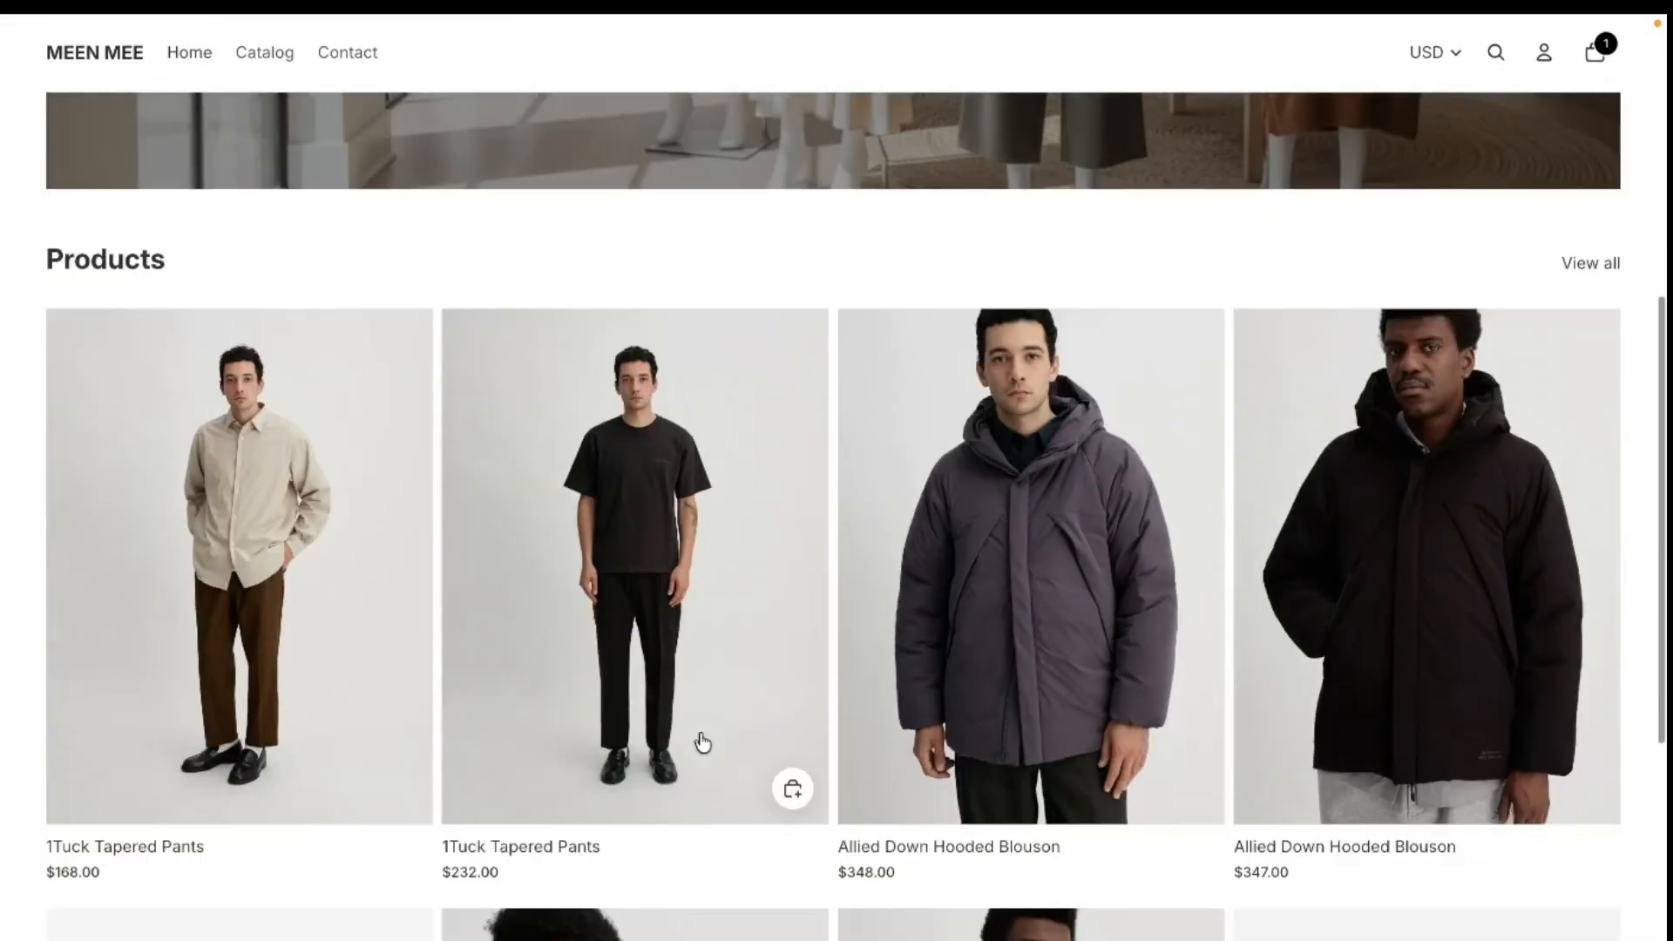
pyautogui.click(246, 566)
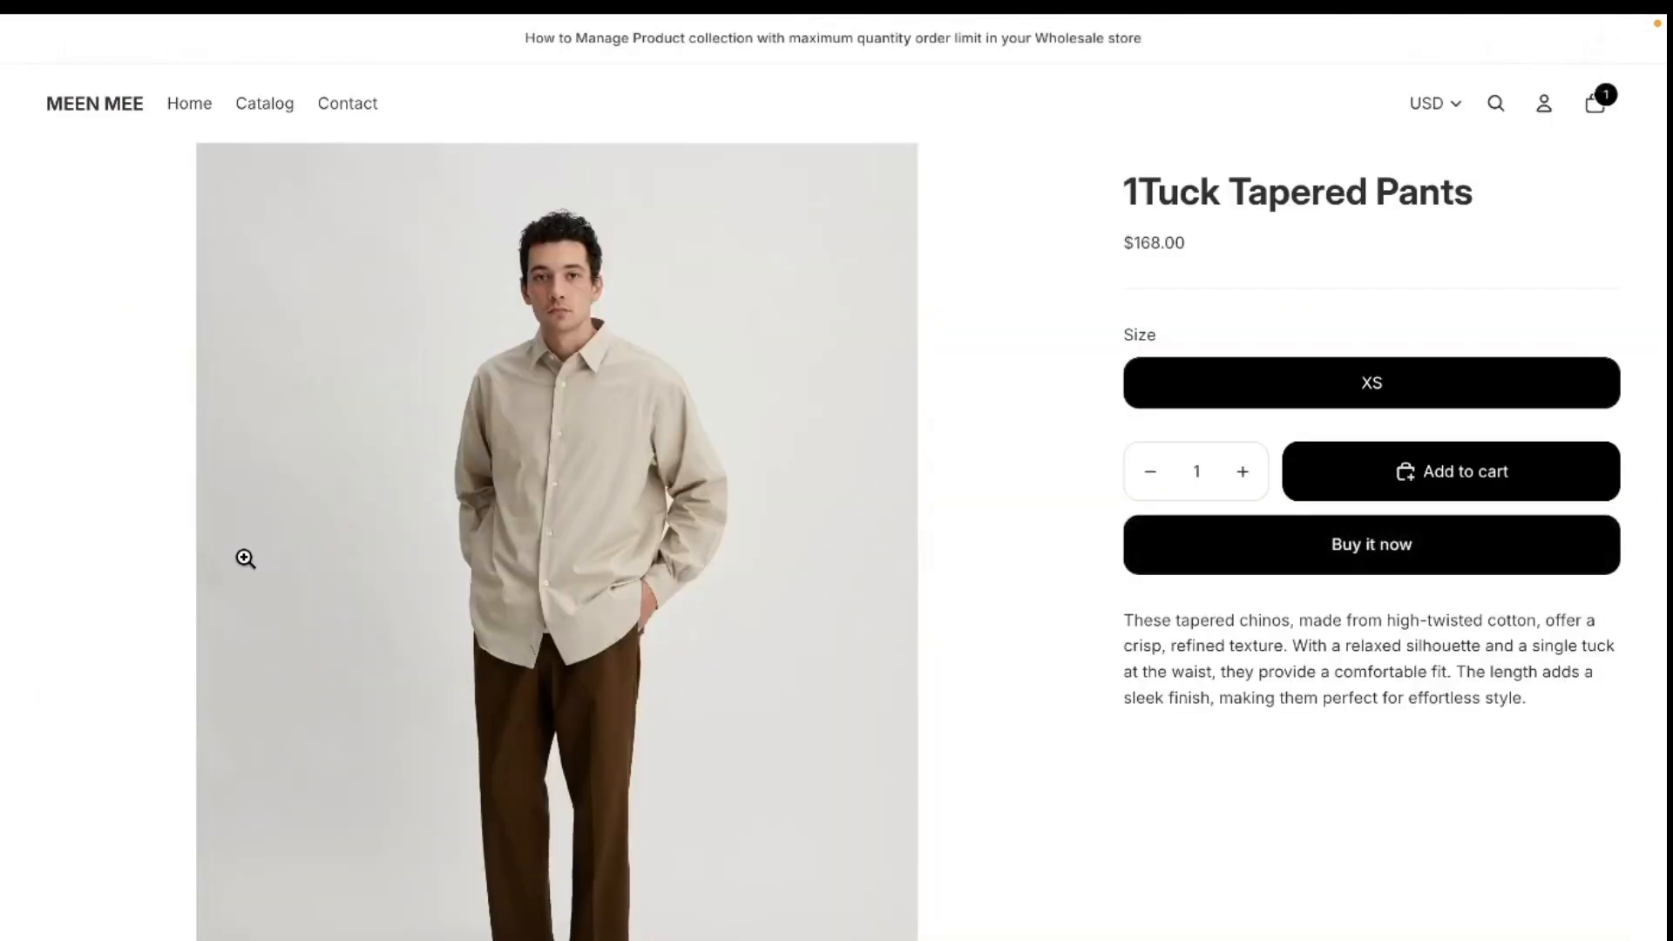
# - Set the 1Tuck Tapered Pants quantity to 100 and go straight to checkout to check the order limit
pyautogui.doubleClick(1201, 478)
pyautogui.write('100')
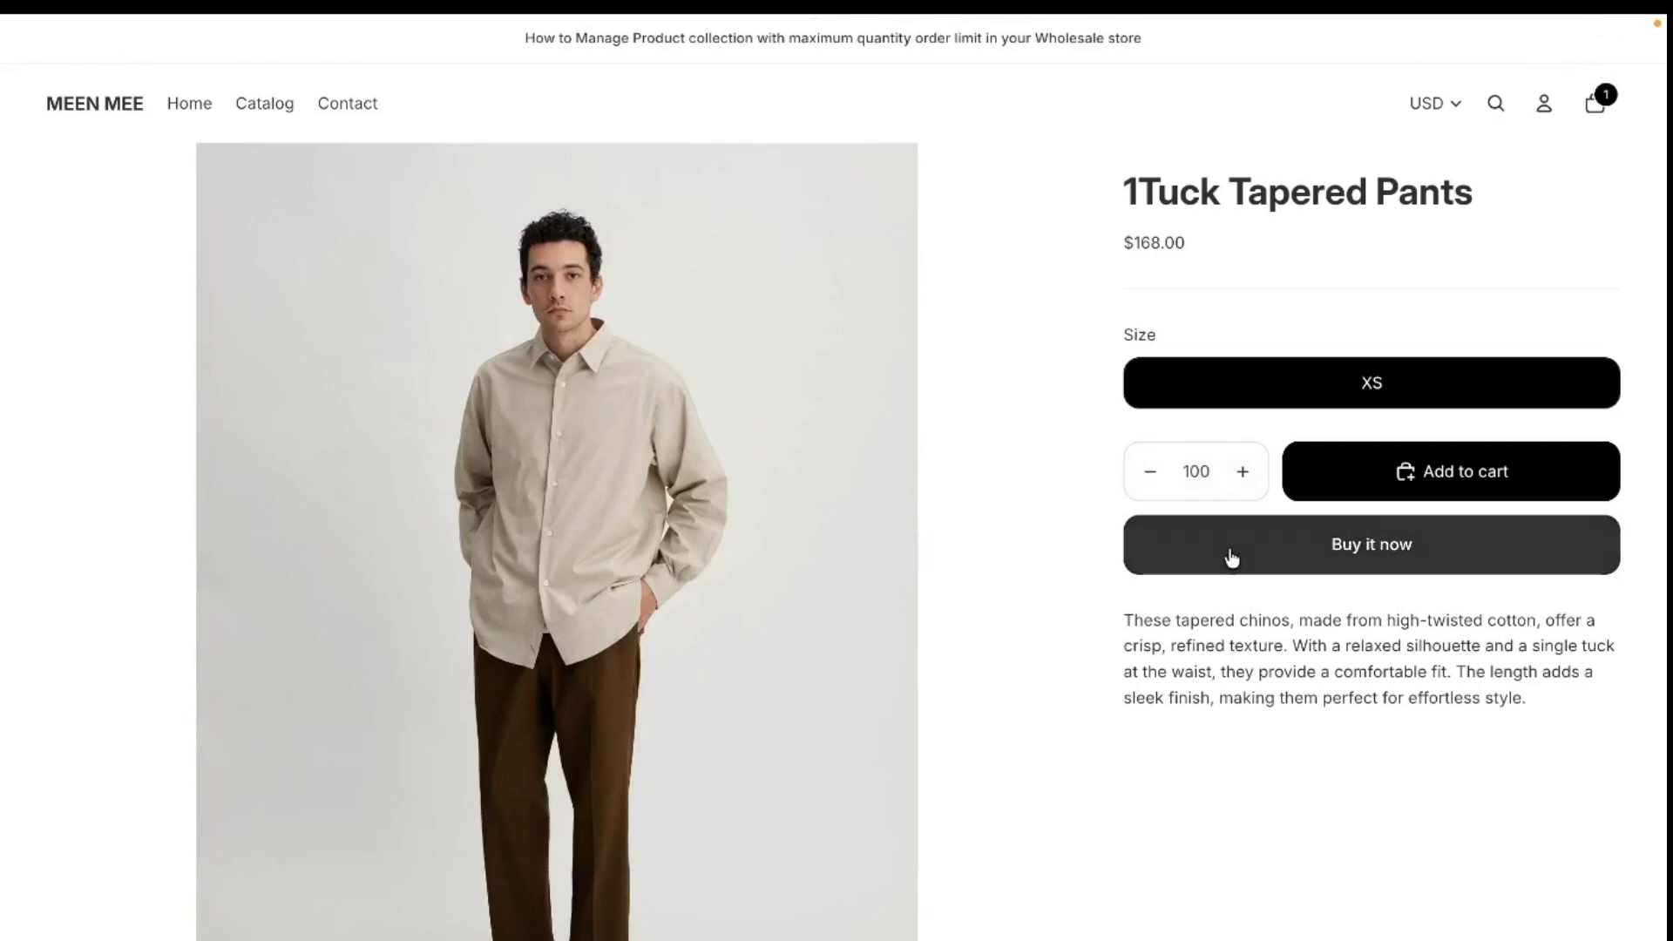
pyautogui.click(1230, 554)
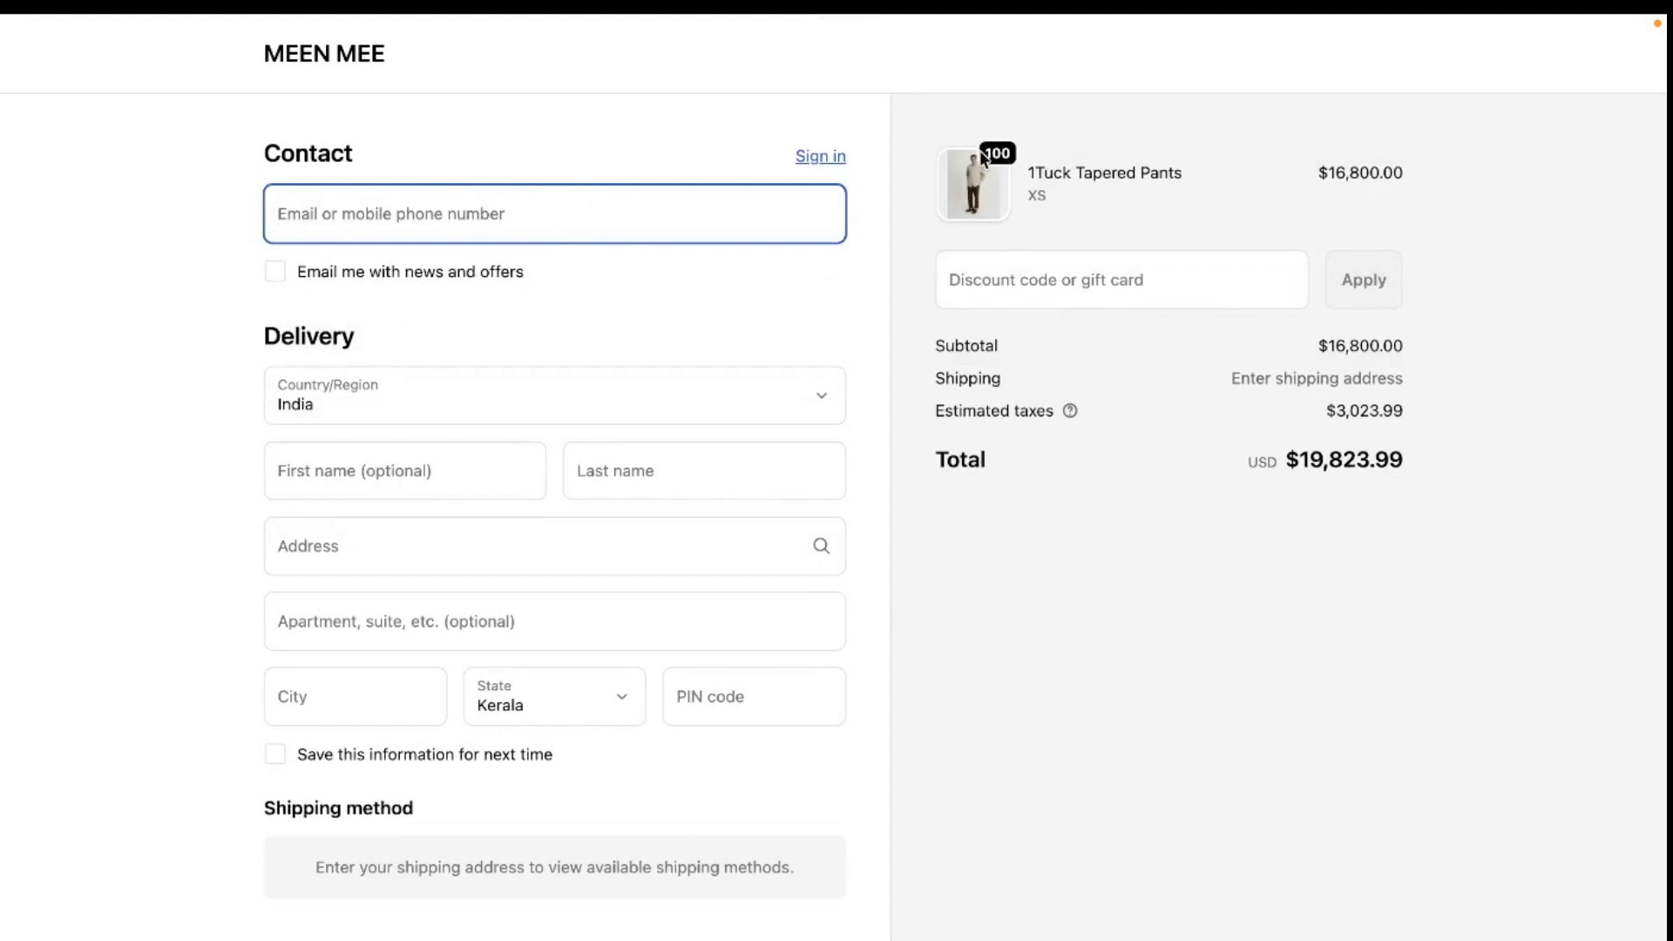
pyautogui.moveTo(965, 139); pyautogui.dragTo(1055, 167)
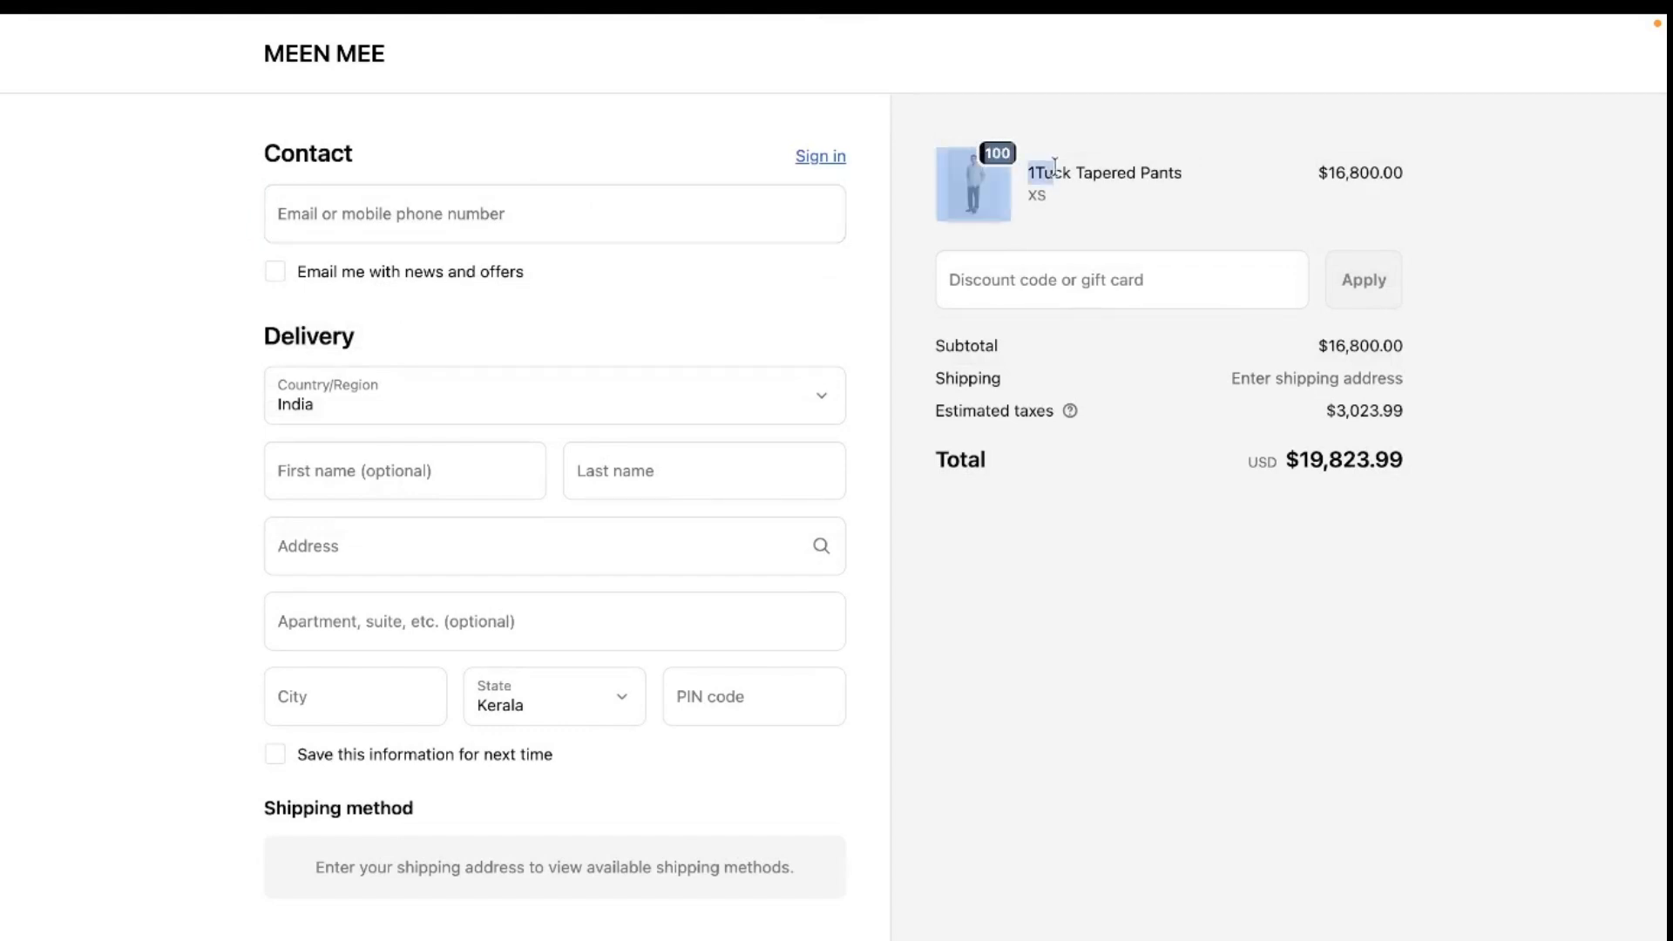
pyautogui.click(1054, 167)
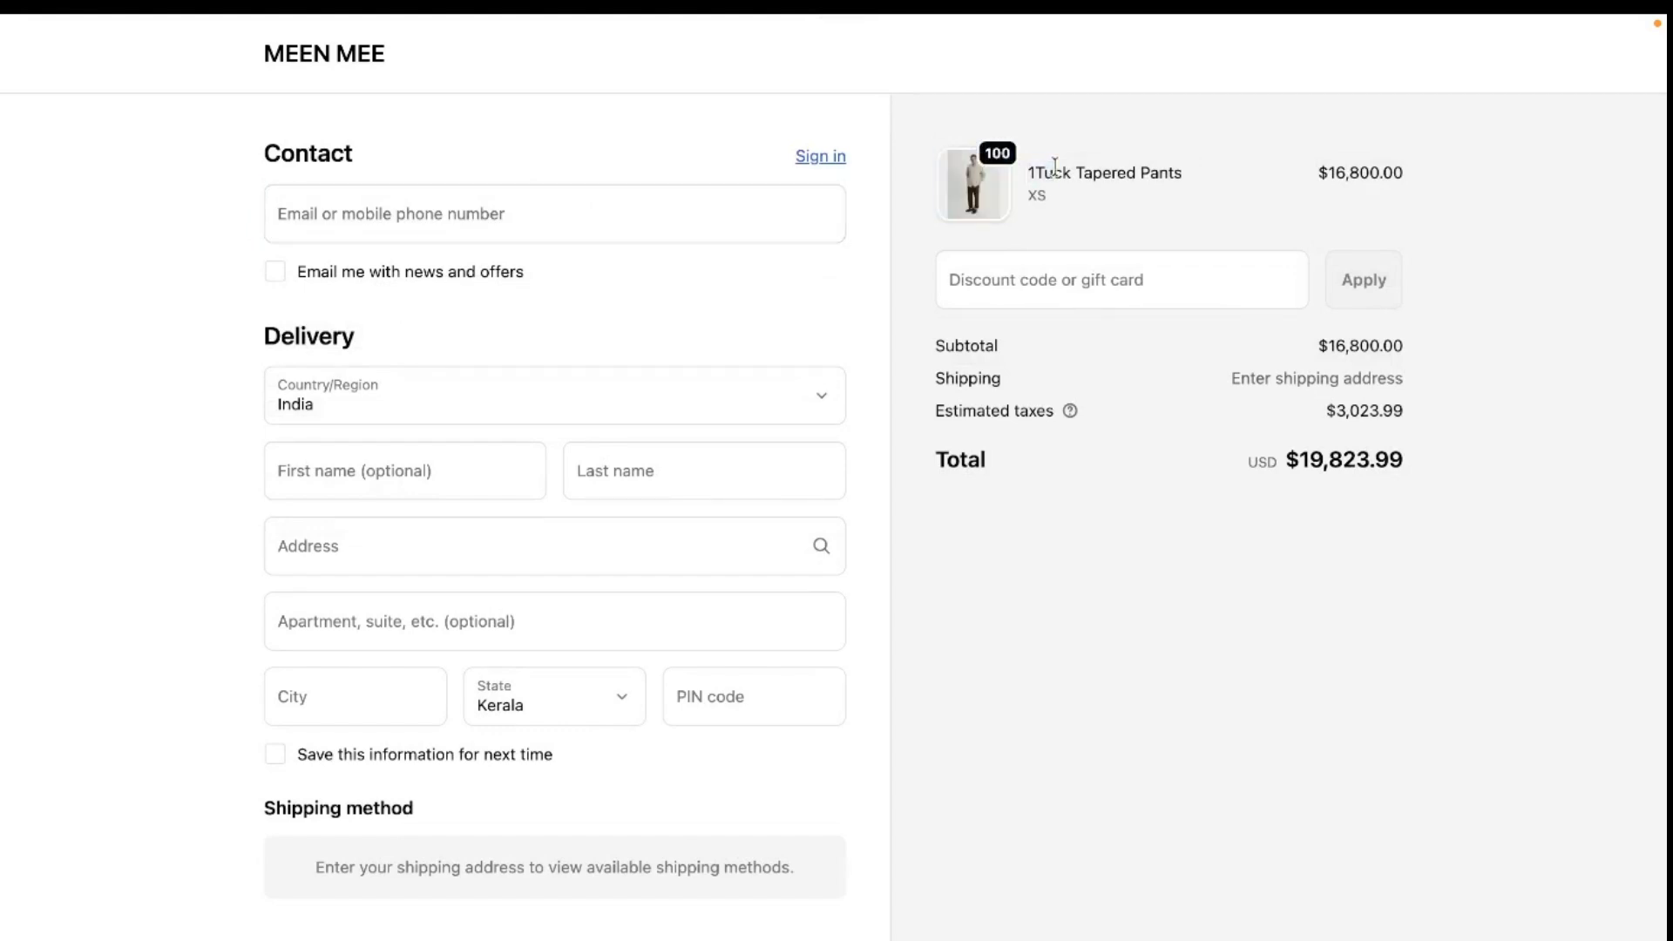
# - Return to the storefront cart and take 100 units of the Allied Down Hooded Blouson to checkout
pyautogui.click(358, 76)
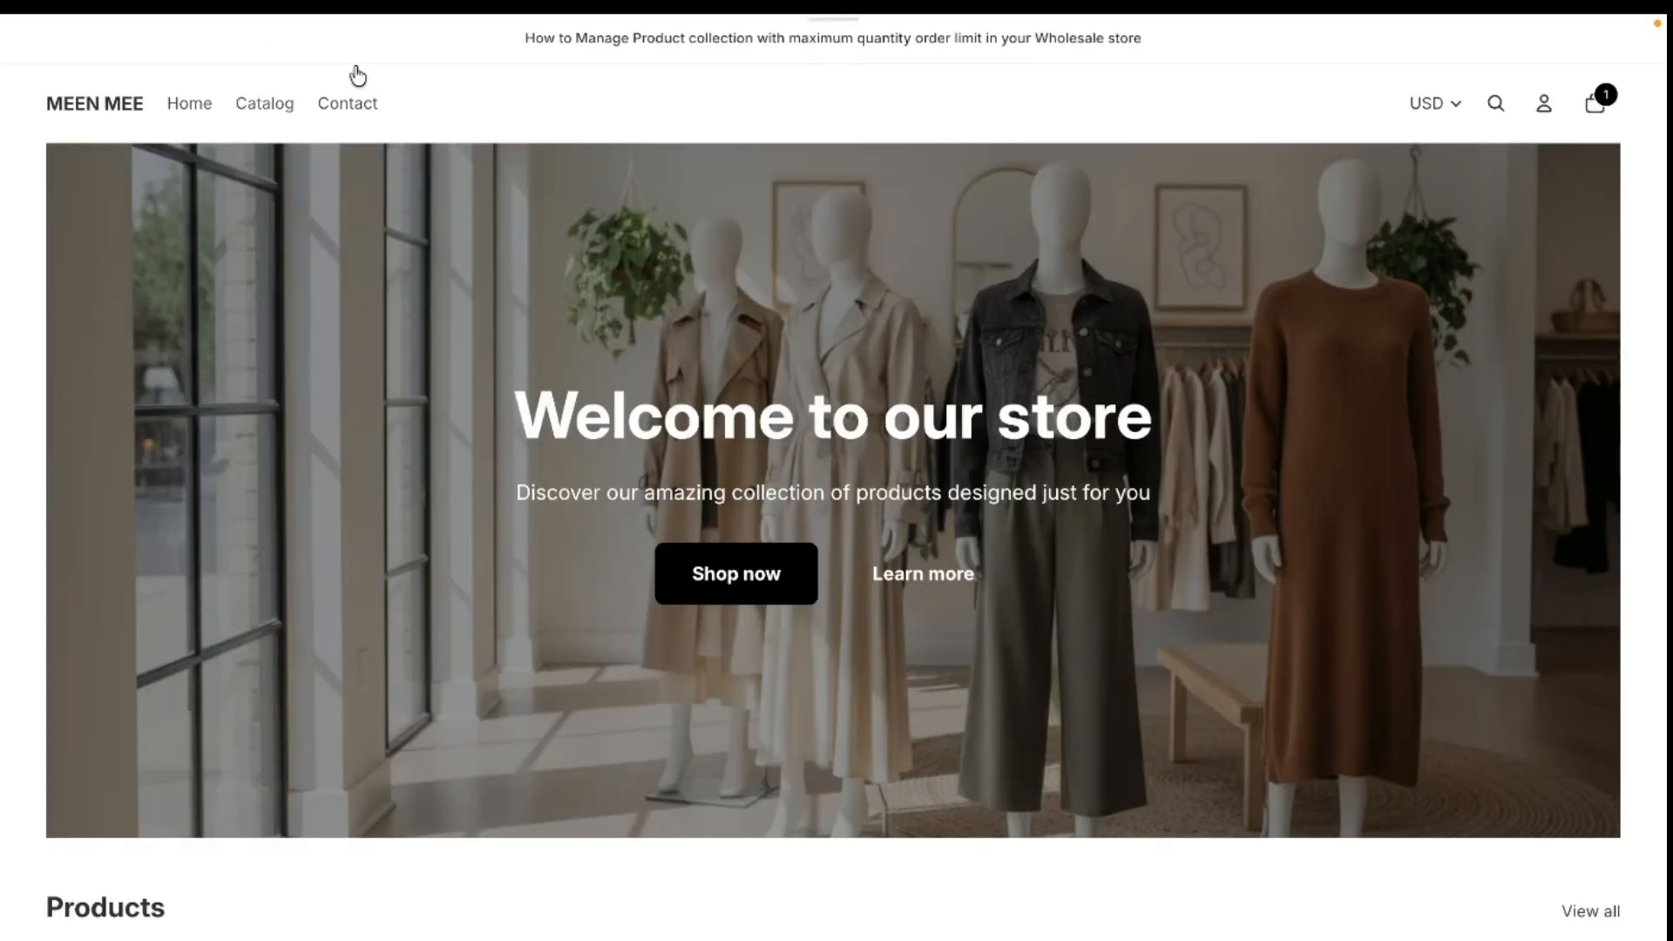
pyautogui.click(1597, 109)
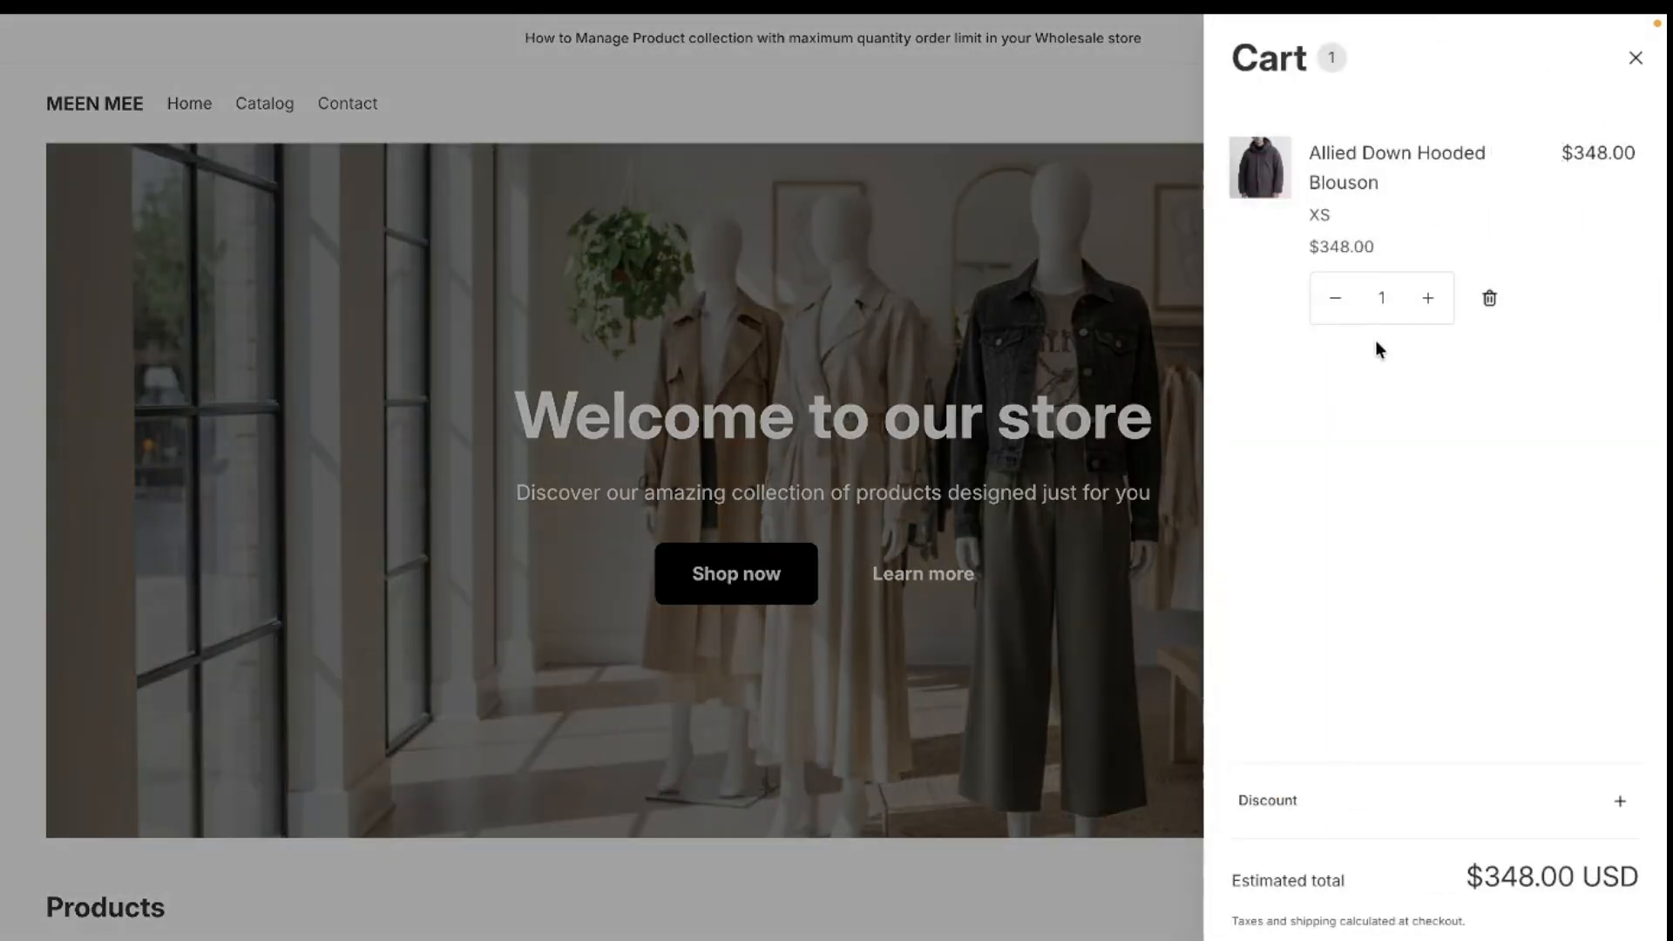
pyautogui.click(1381, 298)
pyautogui.write('100')
pyautogui.press('Return')
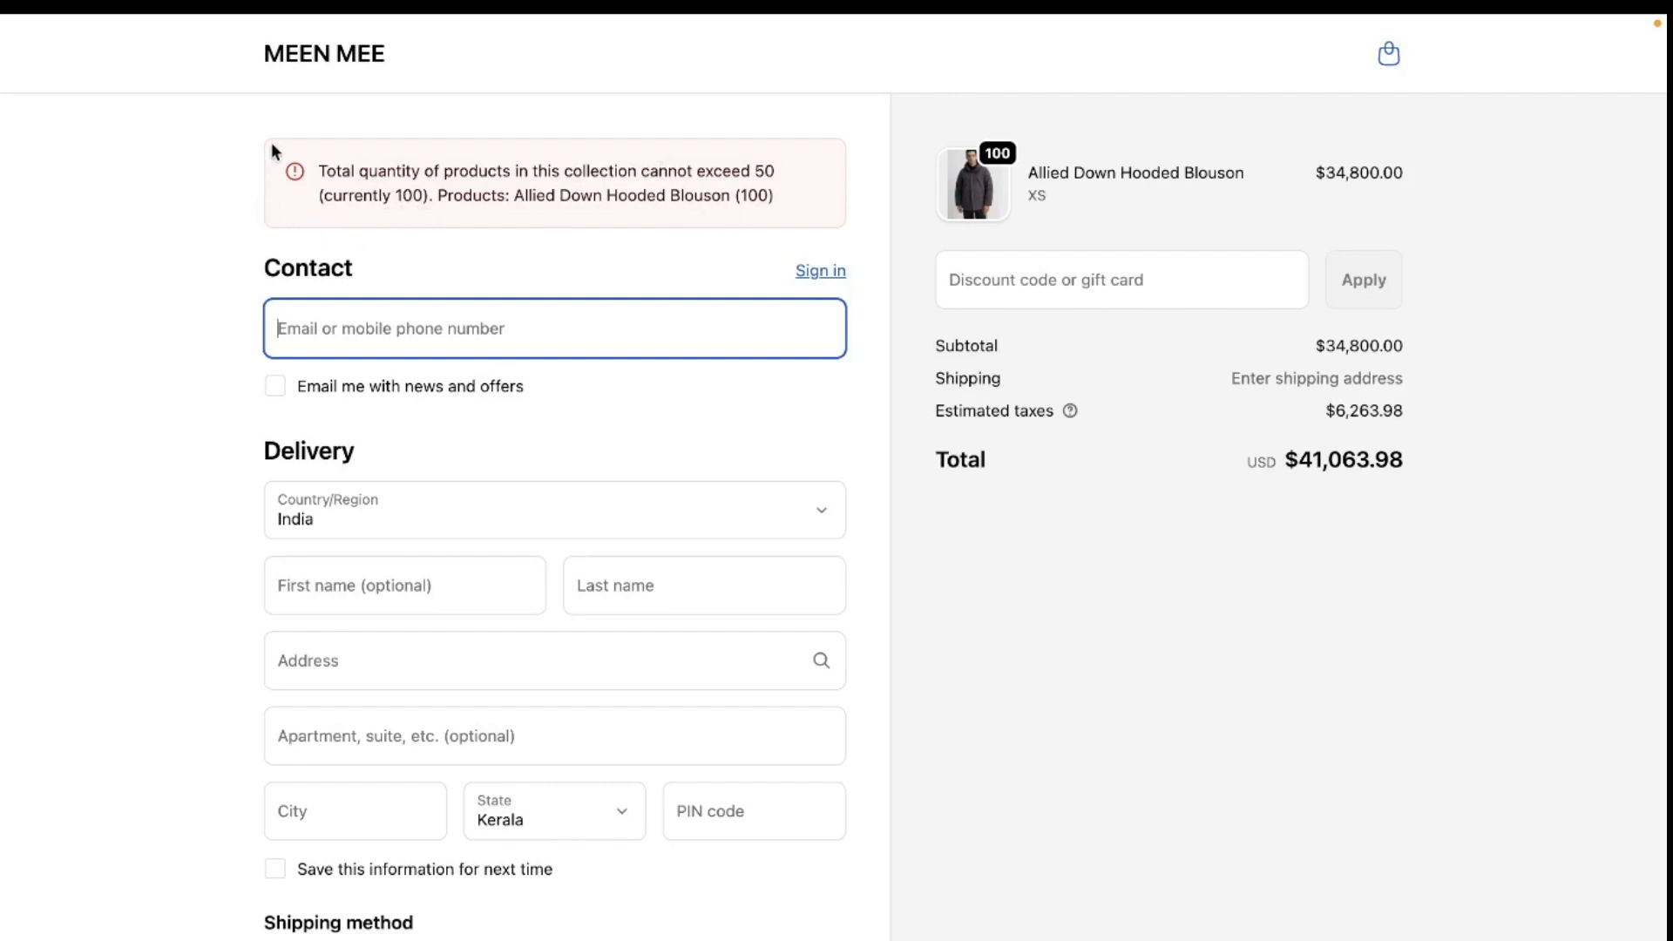
# - Go back to the cart and check out with the Allied Down Hooded Blouson quantity reduced to 40
pyautogui.click(1392, 61)
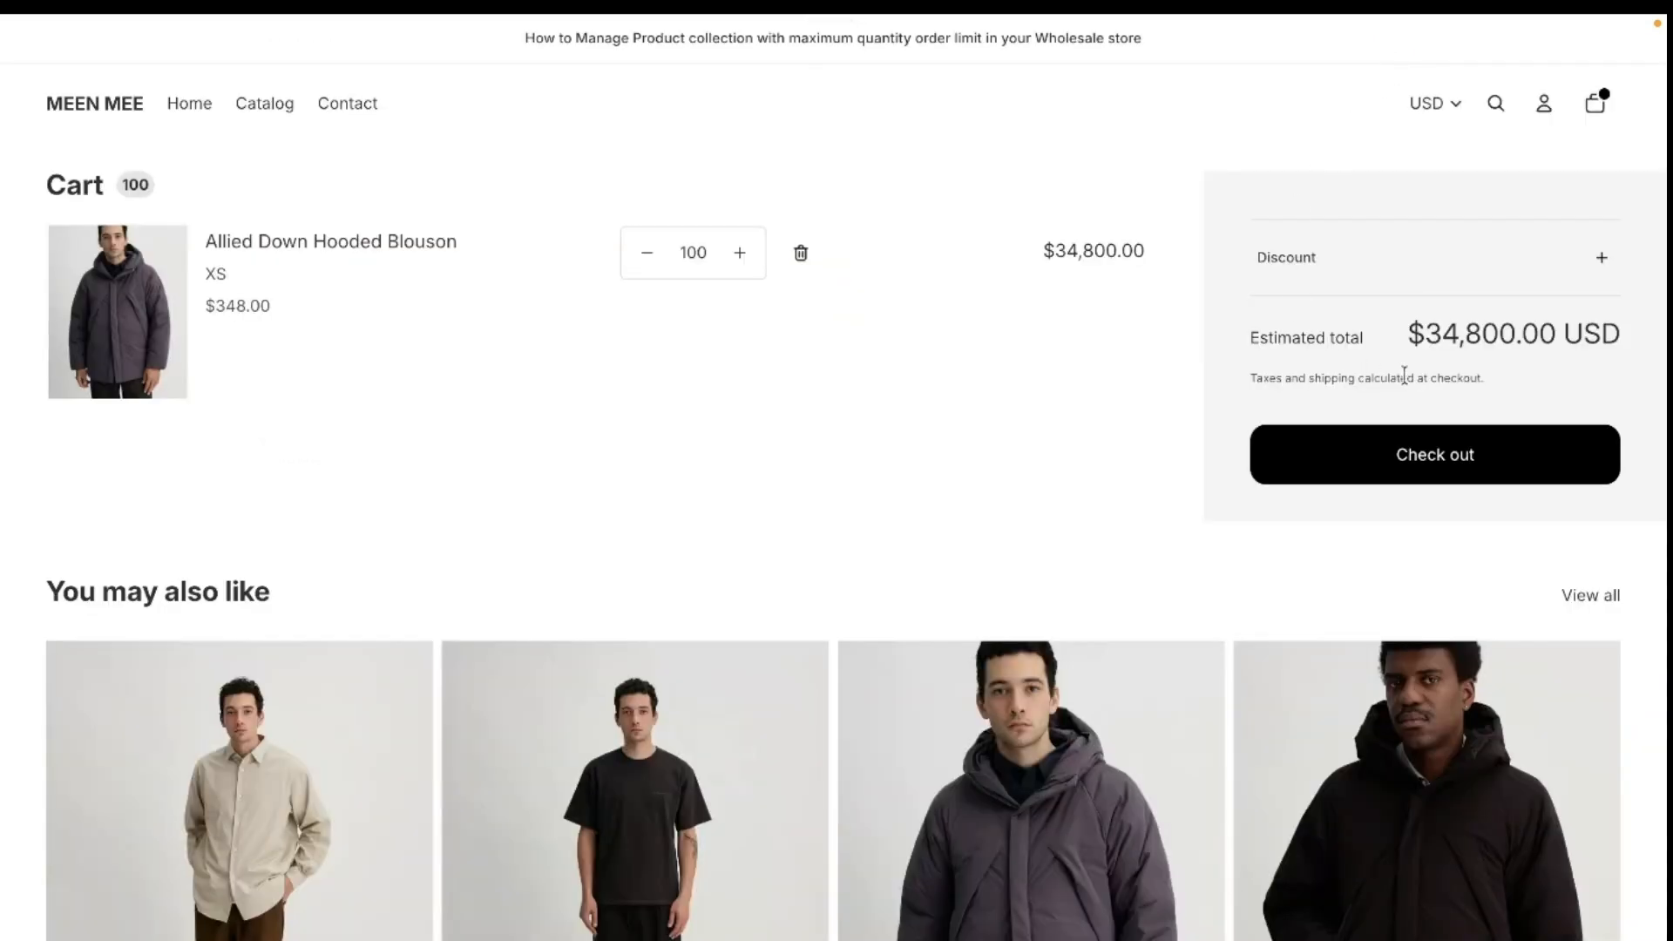
pyautogui.doubleClick(684, 252)
pyautogui.write('40')
pyautogui.click(1475, 454)
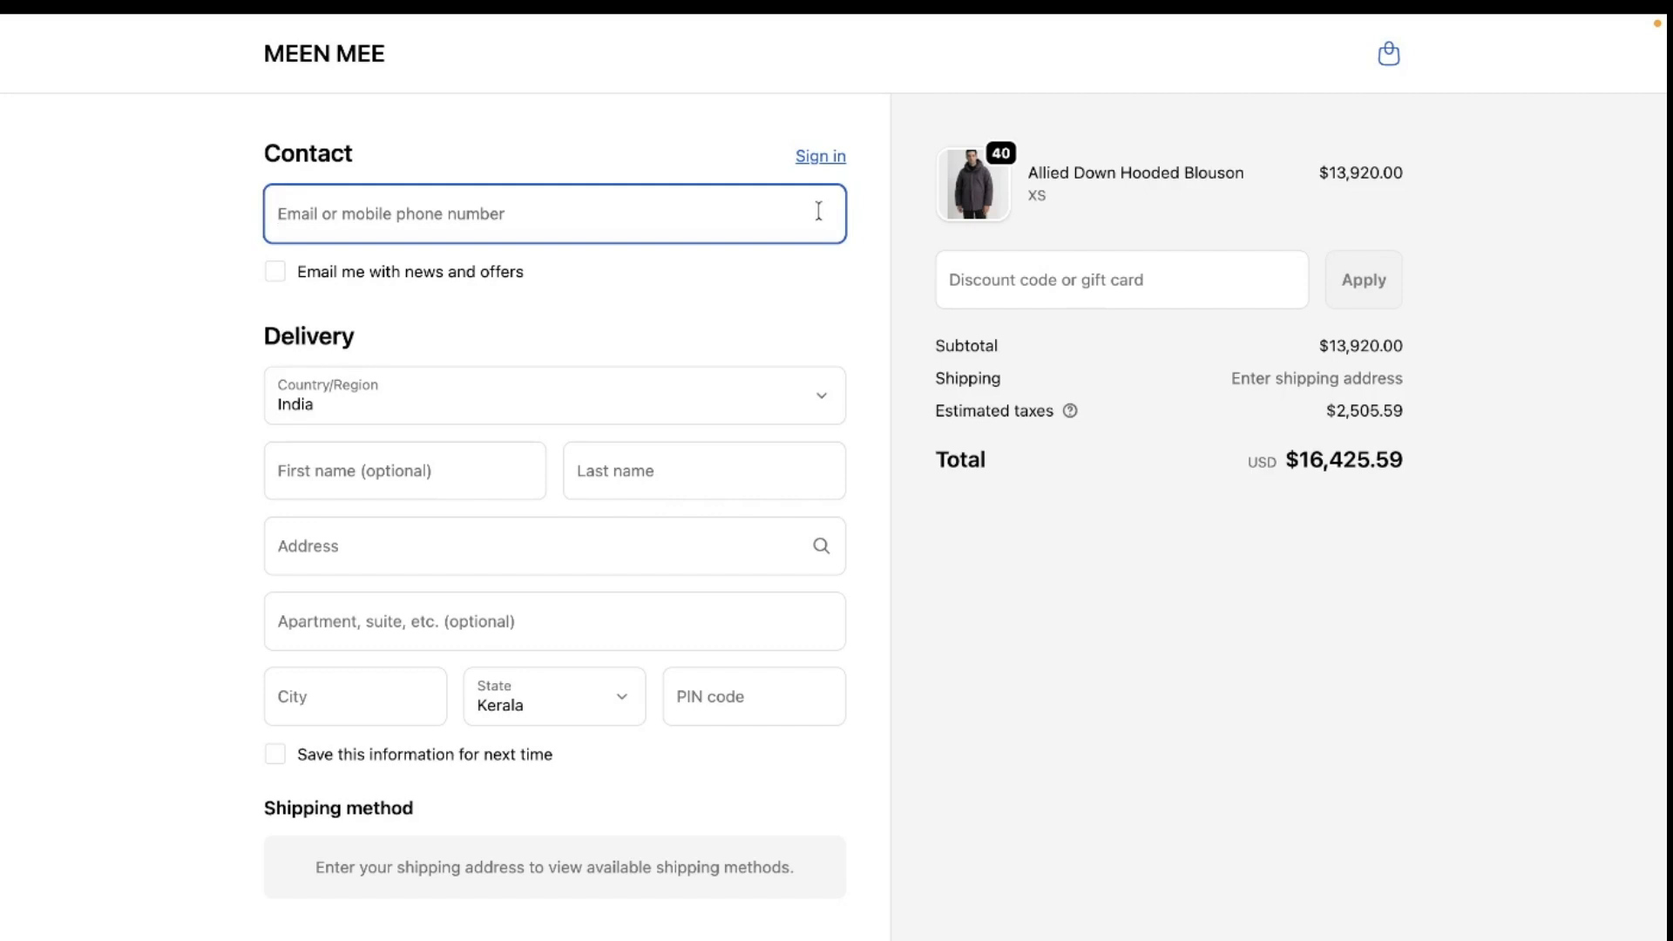
pyautogui.click(1105, 558)
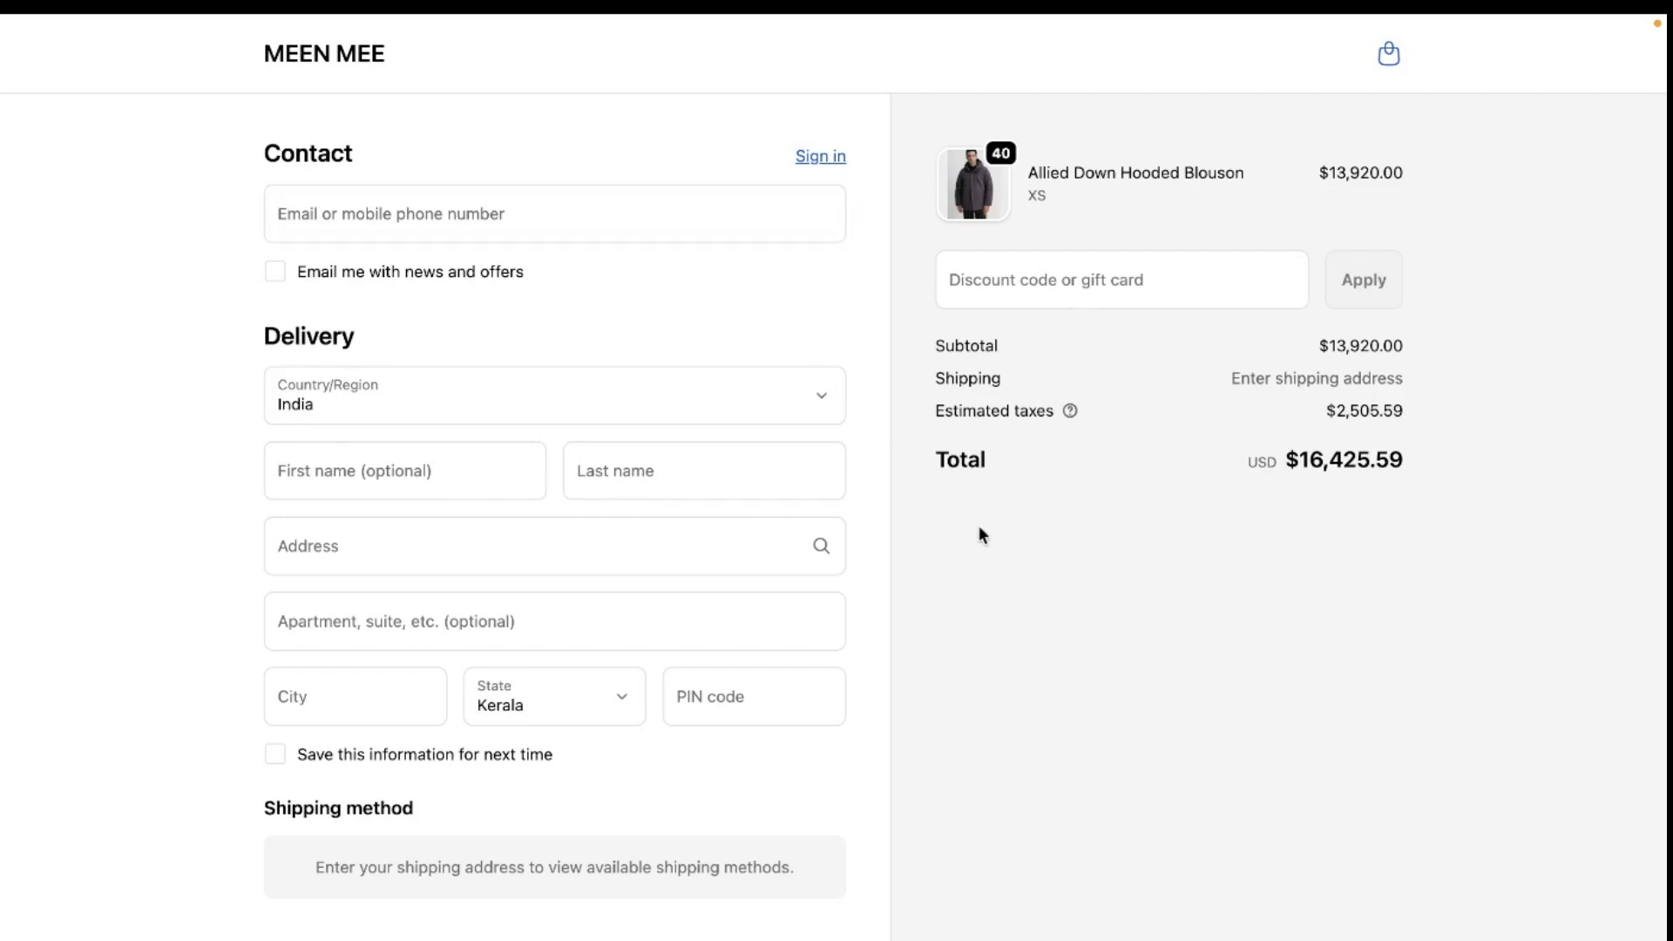